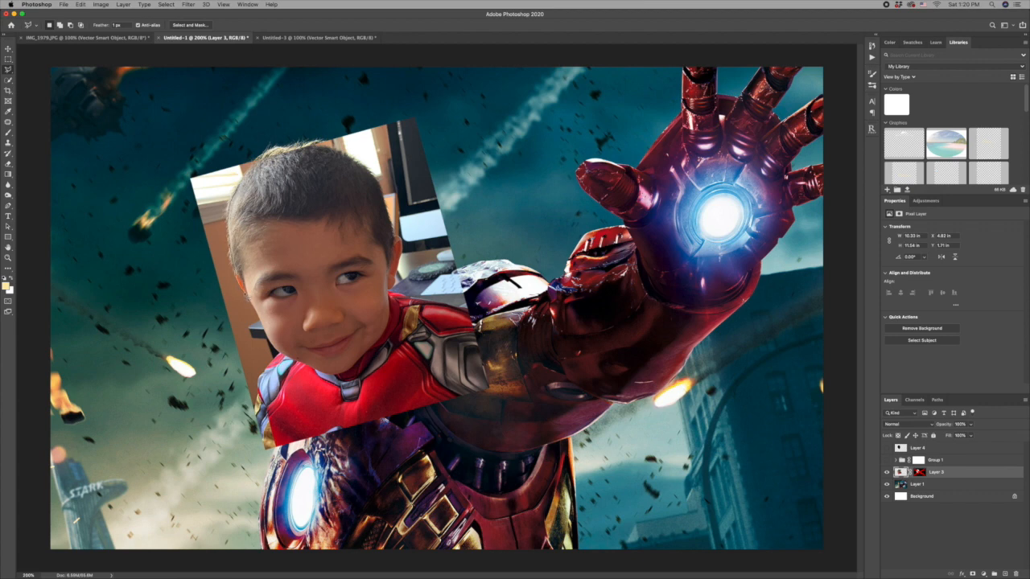
Trace the outline of the boy's head with the lasso and mask Layer 3 so only the head shows
key(super+plus)
key(super+plus)
key(super+plus)
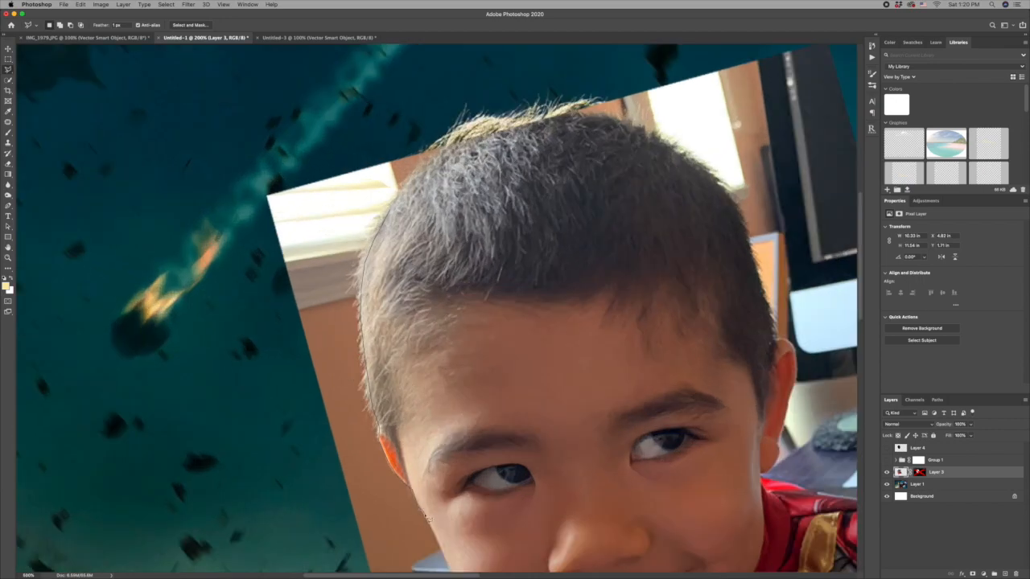
drag(441, 547, 472, 439)
key(super+d)
click(919, 473)
key(super+minus)
key(super+minus)
key(super+minus)
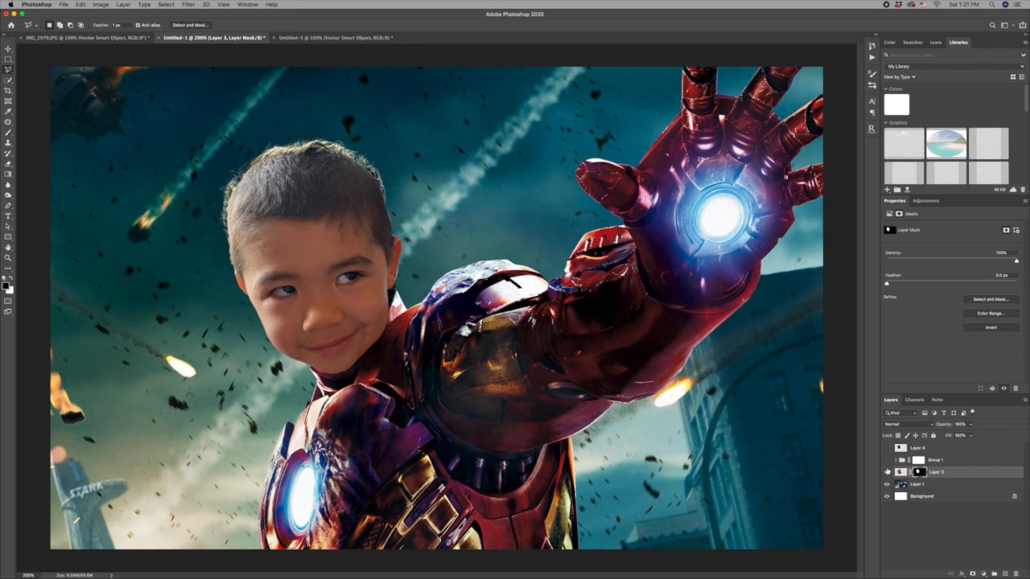
Compare the composite with and without the Group 1 adjustments
click(888, 461)
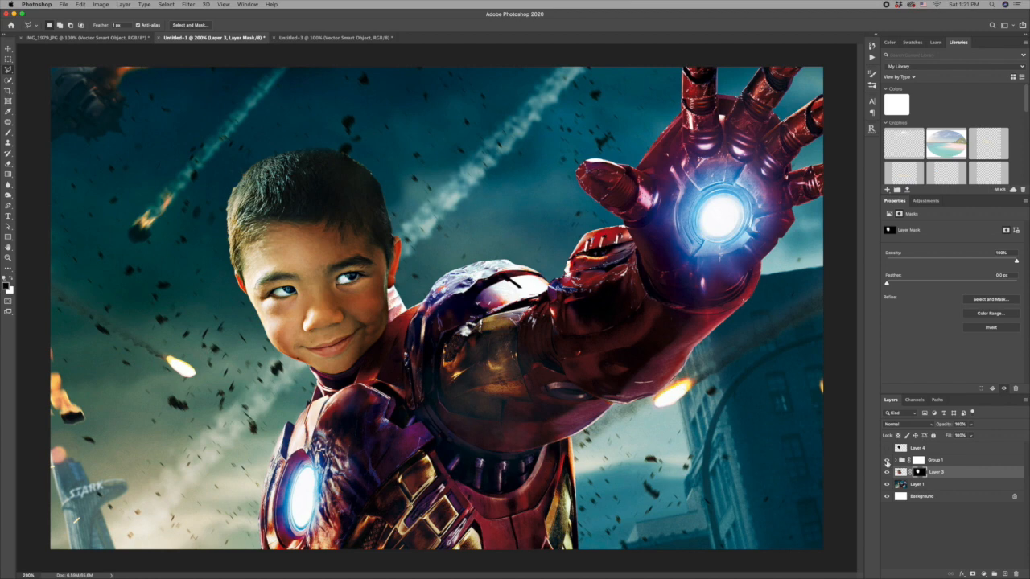
click(888, 461)
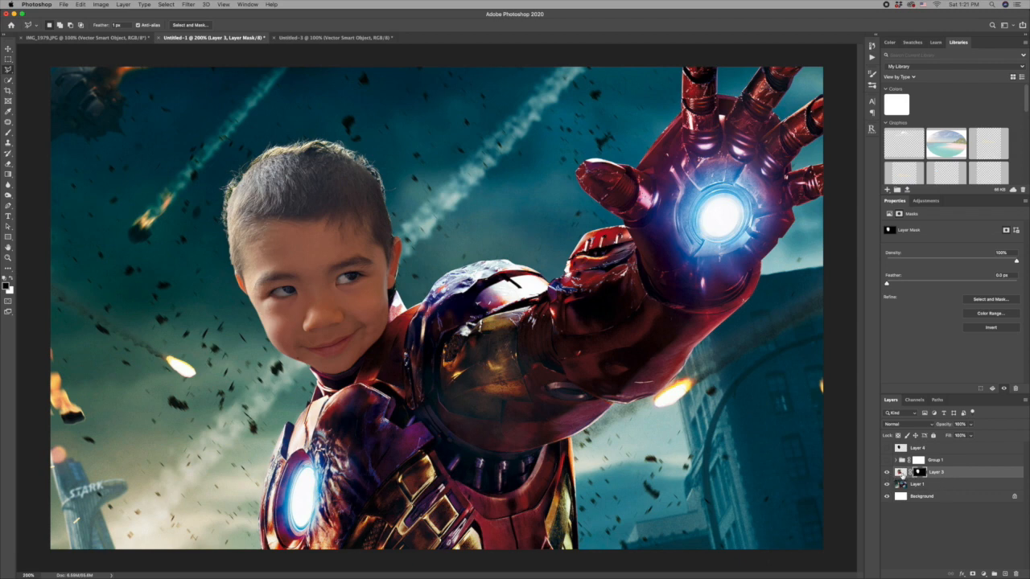
Duplicate Layer 3 and Layer 1 together and hide the original Layer 3
shift+click(944, 485)
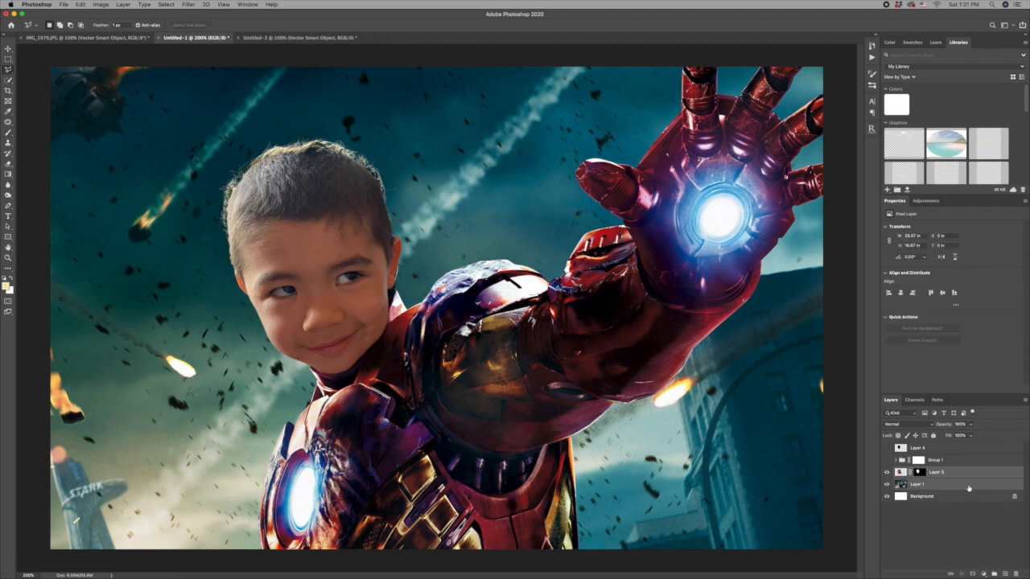
drag(971, 489, 1002, 572)
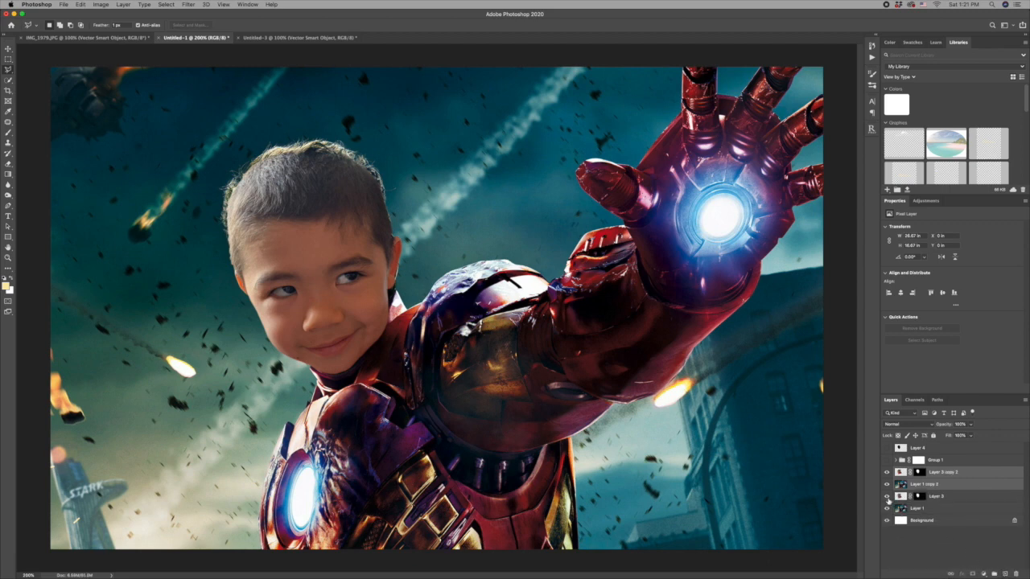
click(888, 497)
Clone sampled sky over the stray hairs along the crown of the head on Layer 1 copy 2
click(930, 488)
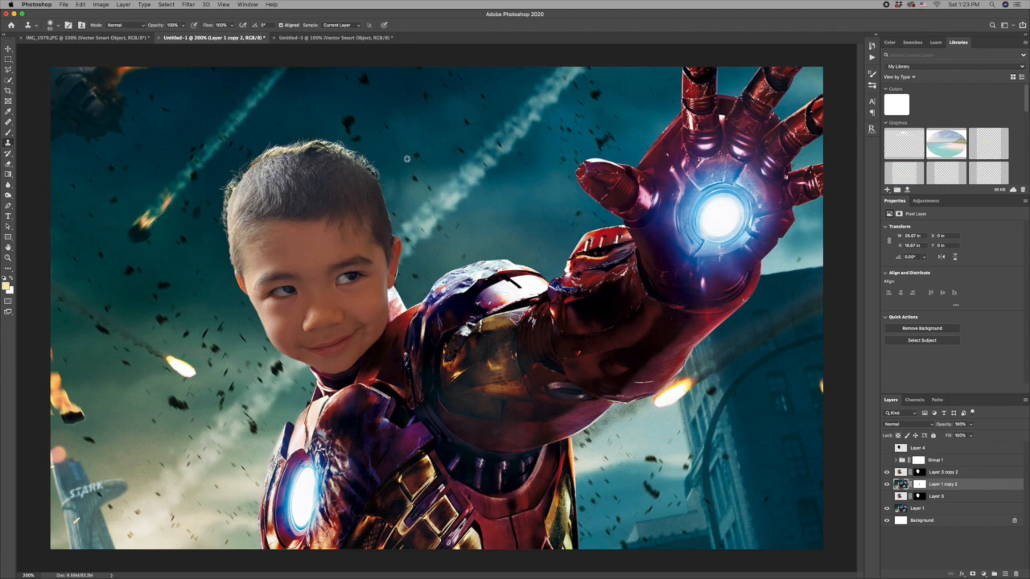
key(super+z)
mouse_move(380, 171)
mouse_down()
mouse_move(381, 185)
mouse_move(344, 150)
mouse_move(316, 145)
mouse_move(262, 153)
mouse_move(311, 136)
mouse_up()
alt+click(396, 174)
drag(396, 184, 395, 186)
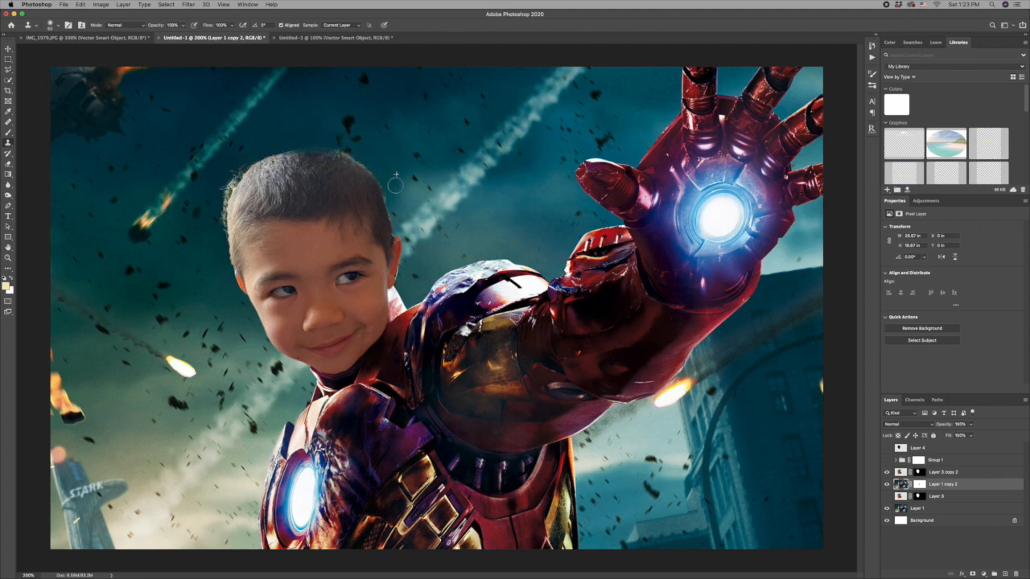
Target the mask of Layer 3 copy 2 with a larger brush at 75% opacity and check the layer by toggling its visibility
click(919, 472)
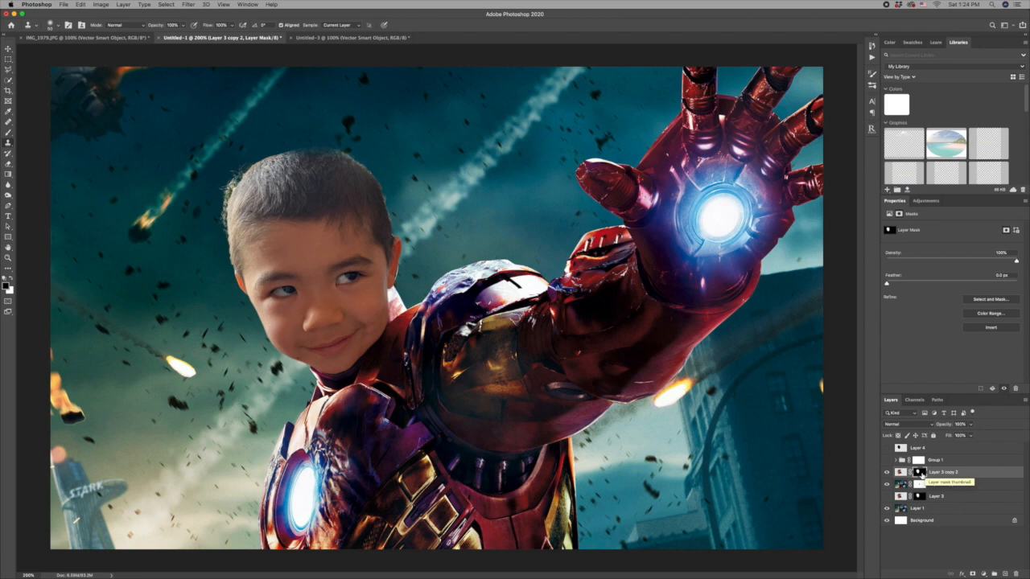
key(b)
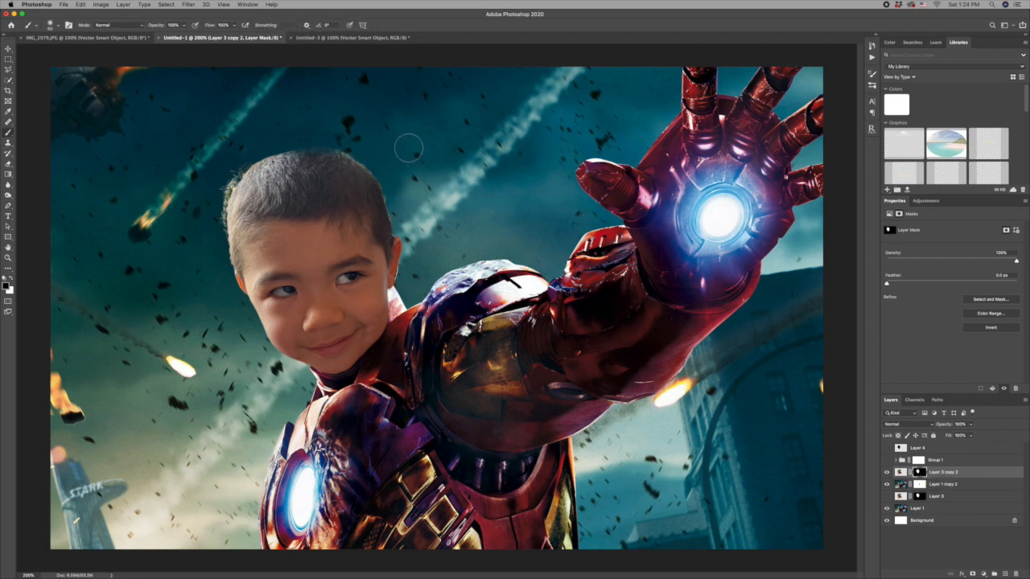
key(3)
key(])
key(])
key(7)
key(5)
click(889, 475)
click(889, 473)
Add a Curves adjustment clipped to the head layer and raise the curve to brighten it, to about input 70, output 131
click(984, 574)
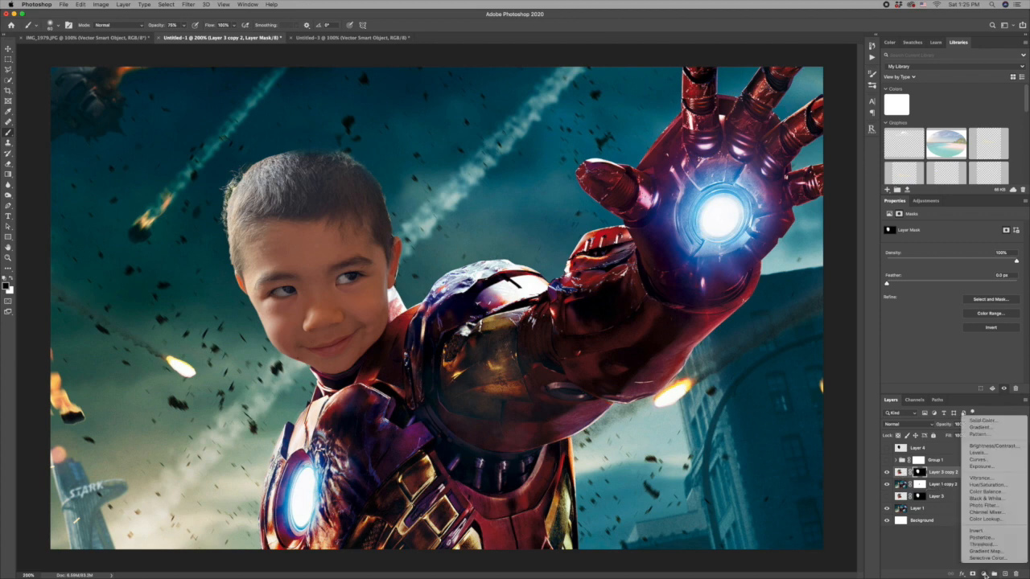
click(977, 460)
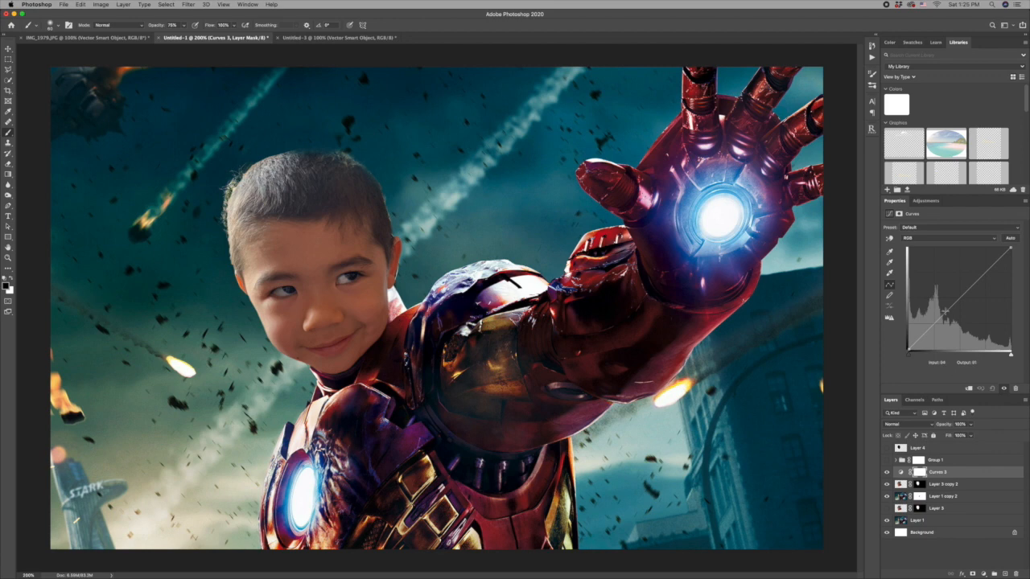
click(944, 313)
click(969, 389)
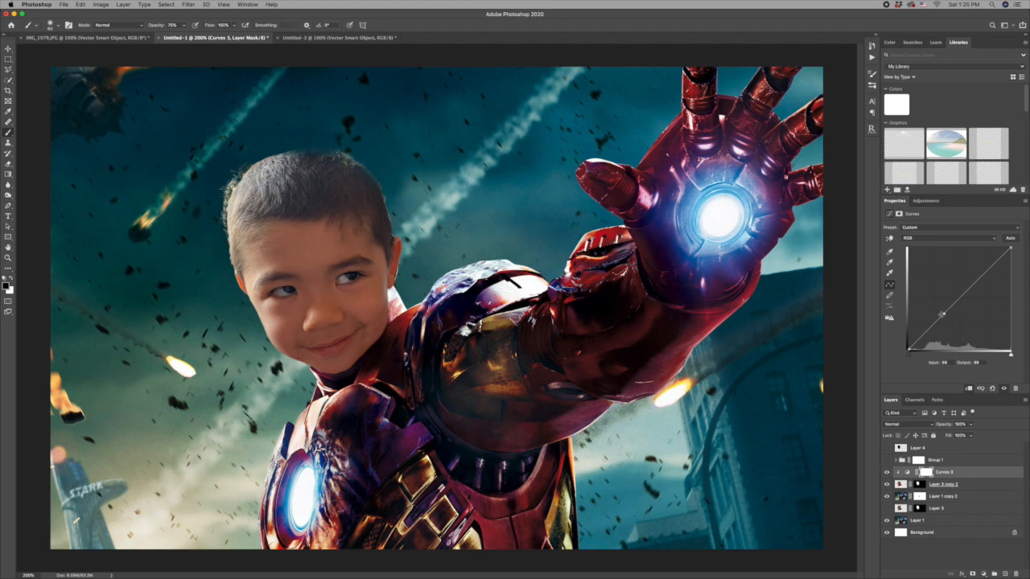
drag(943, 313, 936, 298)
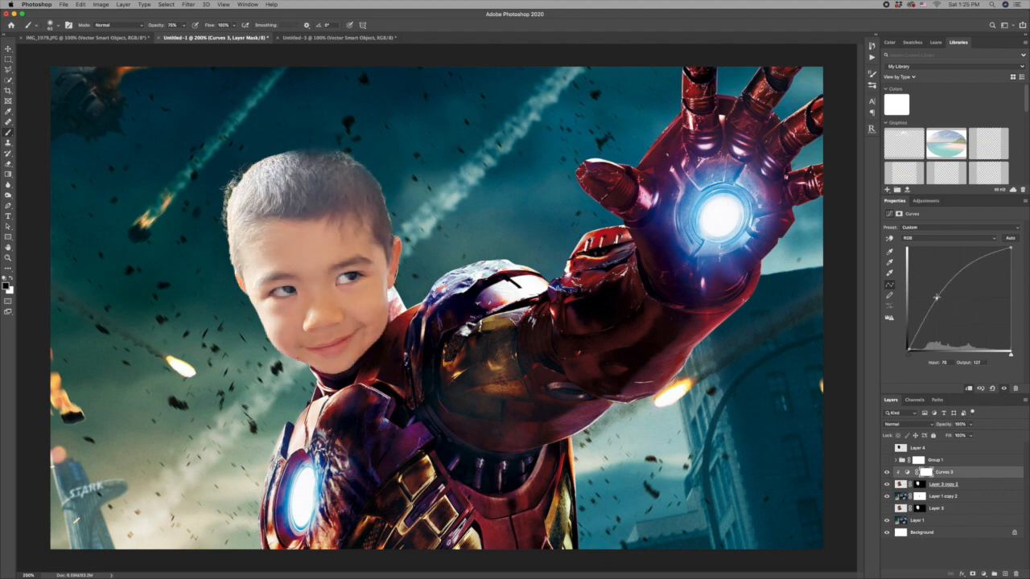
Fill the brightening Curves layer's mask with the black foreground color
click(927, 473)
key(shift+BackSpace)
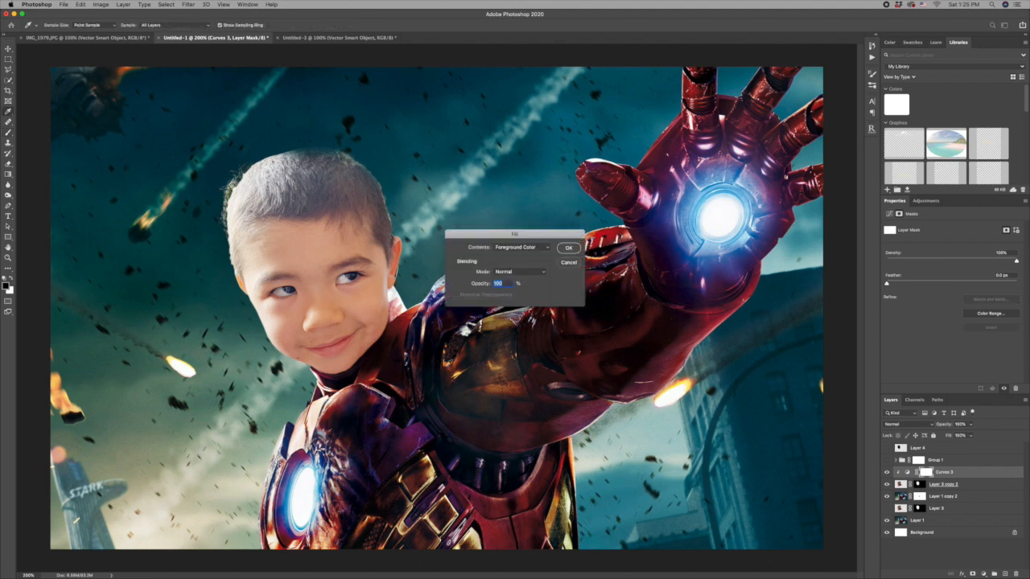
key(Return)
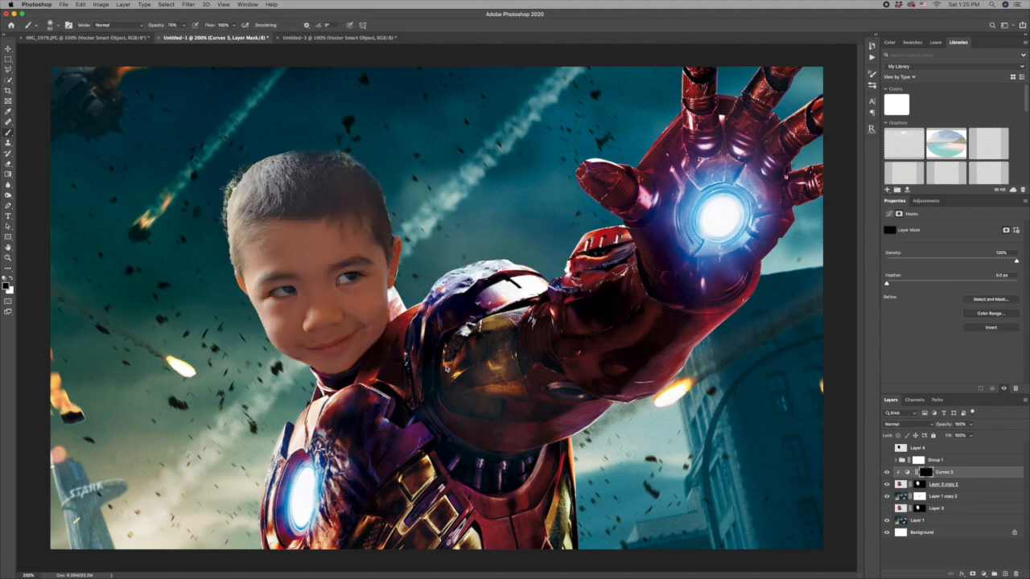
Paint white at 30% opacity on the brightening Curves mask over the eyes, cheeks, forehead and hair, enlarging the brush for broader areas
key(b)
drag(327, 295, 286, 292)
key(x)
drag(351, 282, 345, 279)
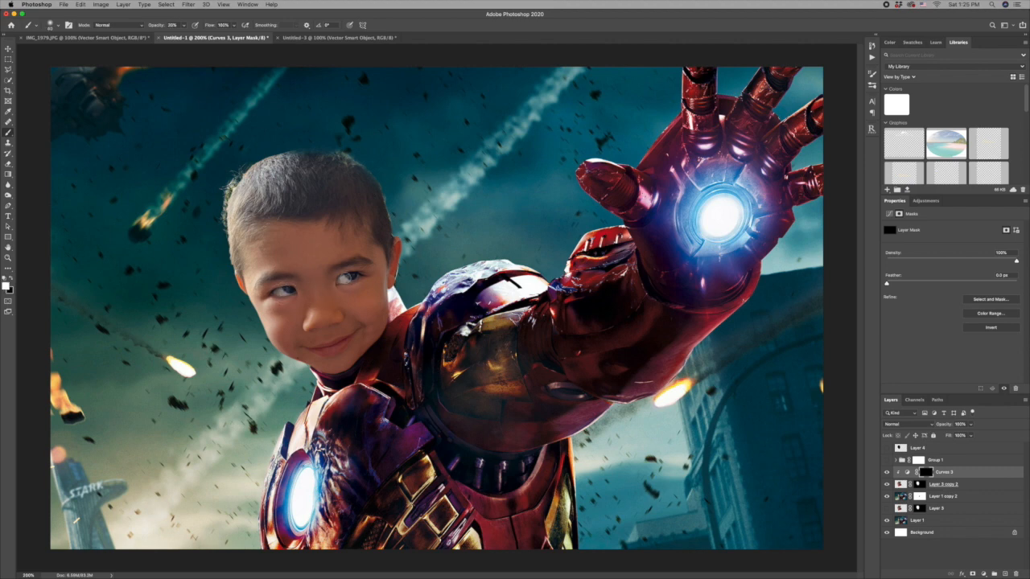
key(3)
key(bracketright)
key(bracketright)
key(bracketright)
key(bracketright)
key(bracketright)
drag(296, 328, 323, 336)
key(bracketright)
key(bracketright)
key(bracketright)
key(bracketright)
key(bracketright)
key(bracketright)
mouse_move(305, 256)
mouse_down()
mouse_move(268, 228)
mouse_move(308, 318)
mouse_move(281, 204)
mouse_up()
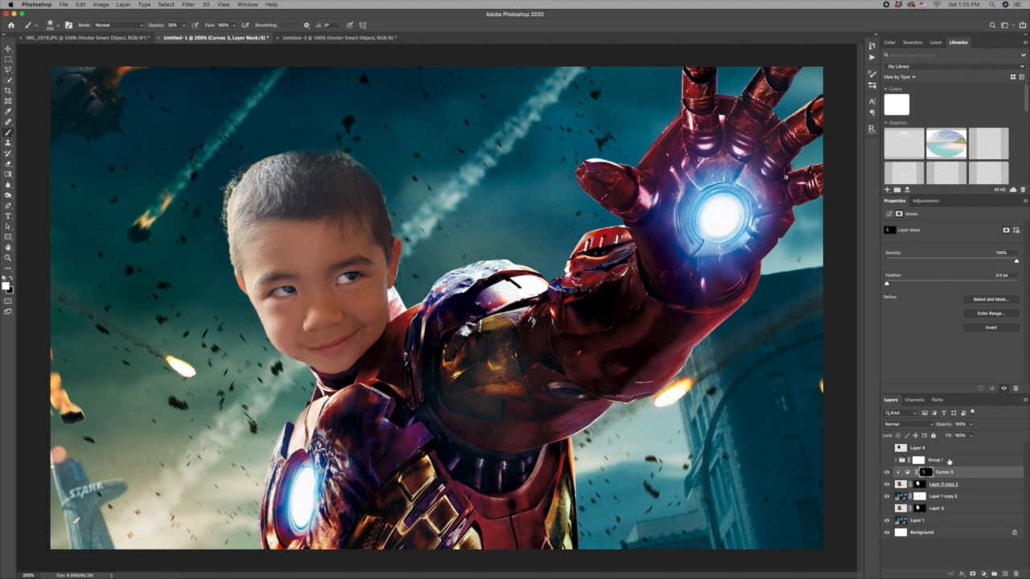
Add a second Curves adjustment clipped to the head and pull its midpoint down to about output 61 to darken it
click(985, 573)
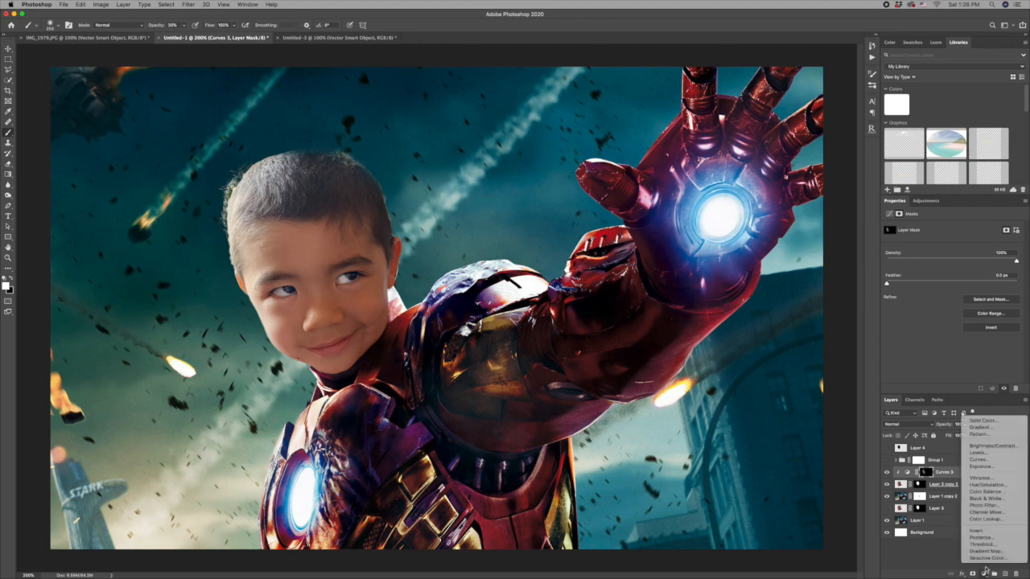
click(978, 459)
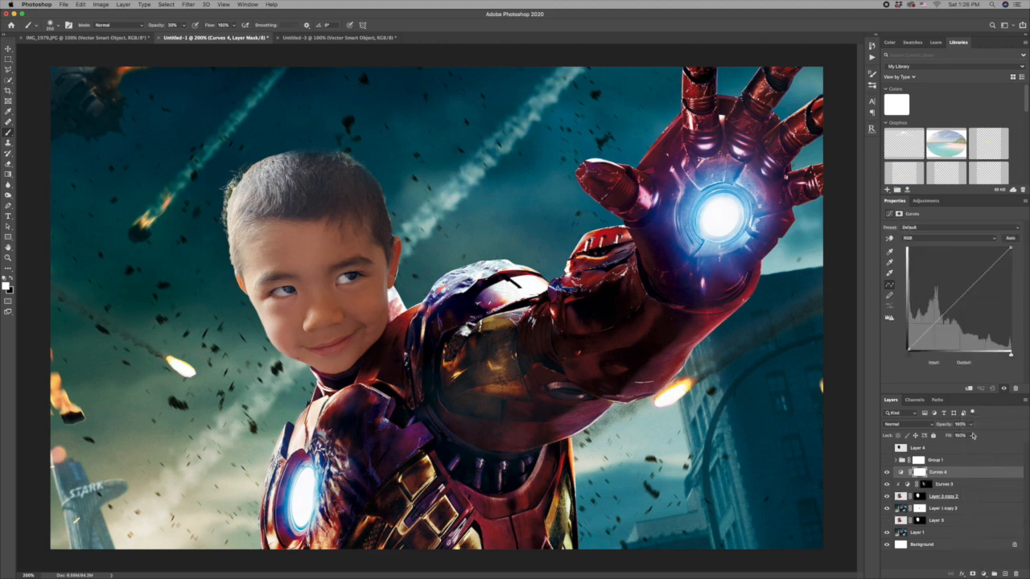
click(970, 389)
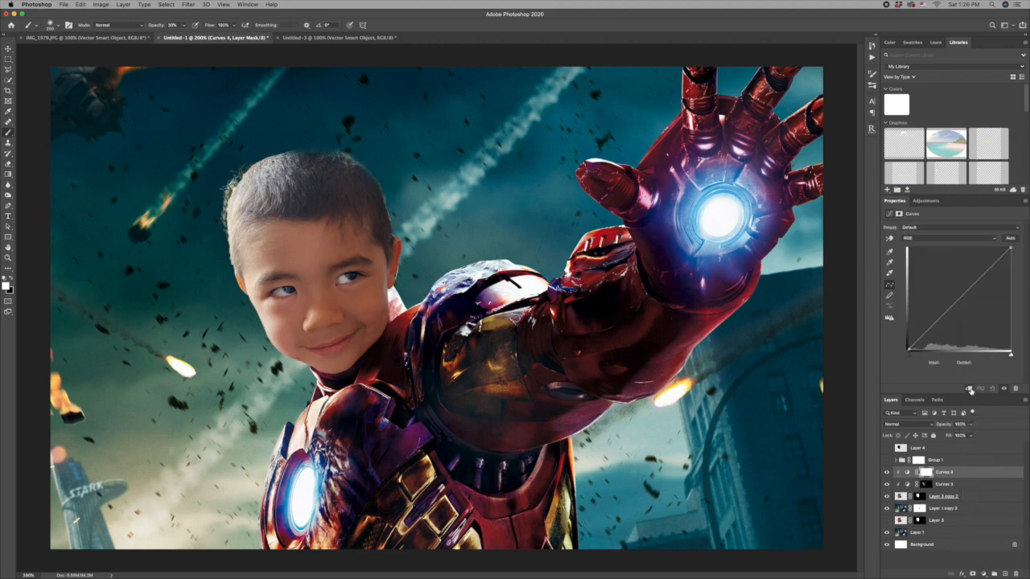
click(956, 303)
drag(956, 303, 959, 321)
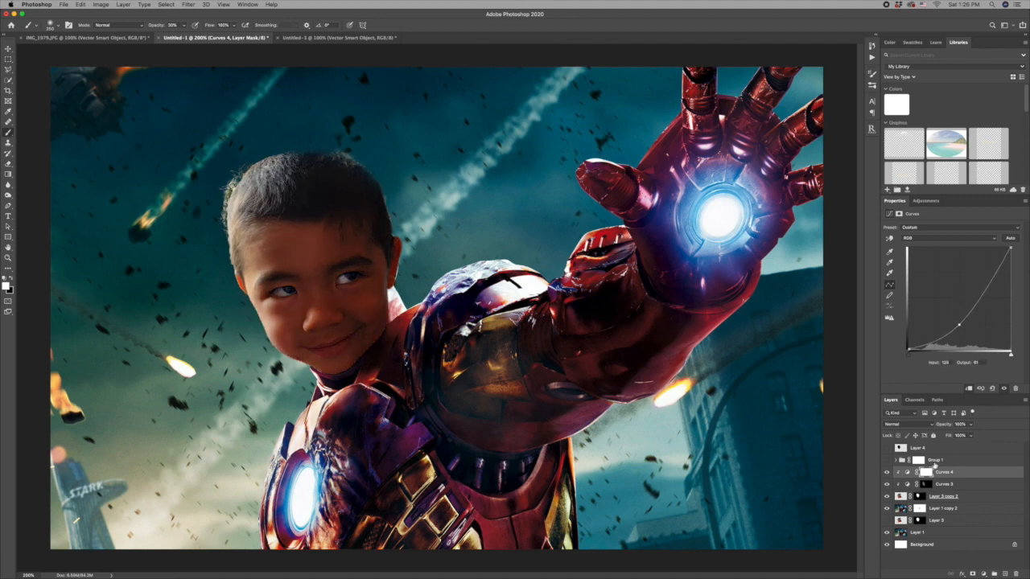
Paint black at 30% opacity on the darkening Curves mask over the forehead, hair and eye area to restore the lit parts
click(925, 474)
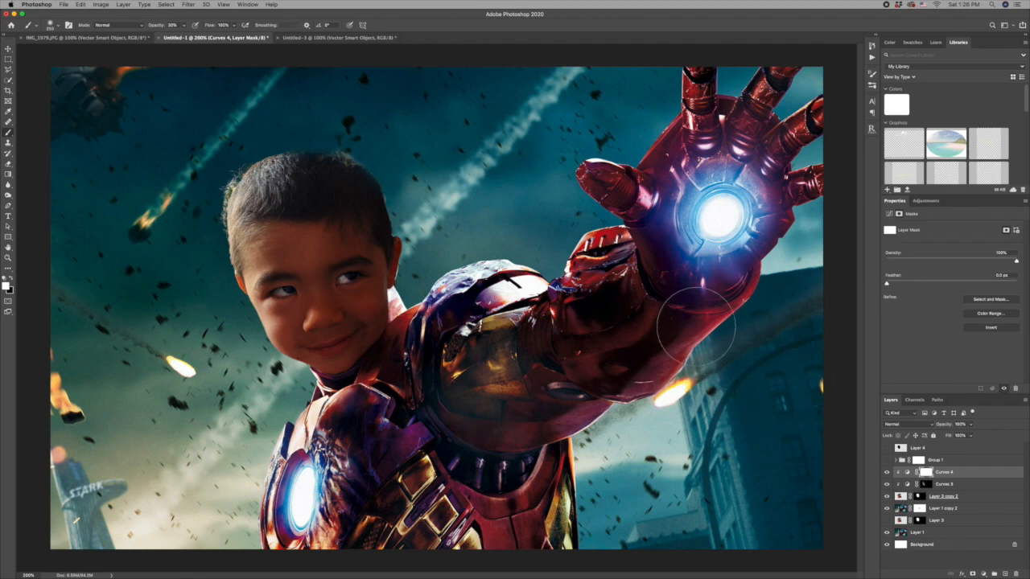
key(x)
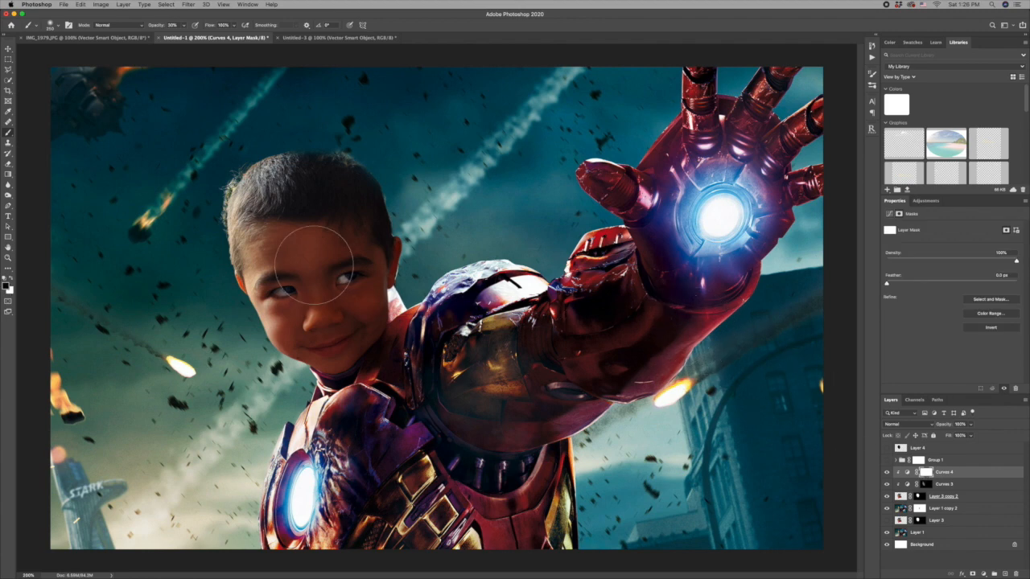
mouse_move(308, 264)
mouse_down()
mouse_move(320, 349)
mouse_move(263, 206)
mouse_up()
key(bracketleft)
key(bracketleft)
key(bracketleft)
mouse_move(350, 272)
mouse_down()
mouse_move(306, 290)
mouse_move(304, 263)
mouse_move(352, 263)
mouse_up()
Switch to the brightening Curves mask with white paint and return to the darkening mask with black paint
key(alt+bracketleft)
key(x)
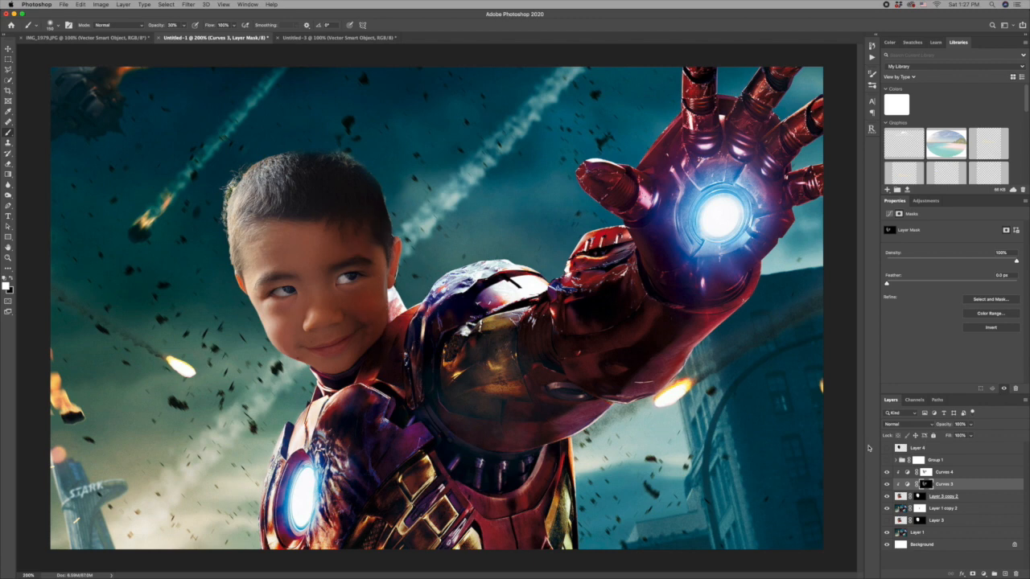
key(alt+bracketright)
key(x)
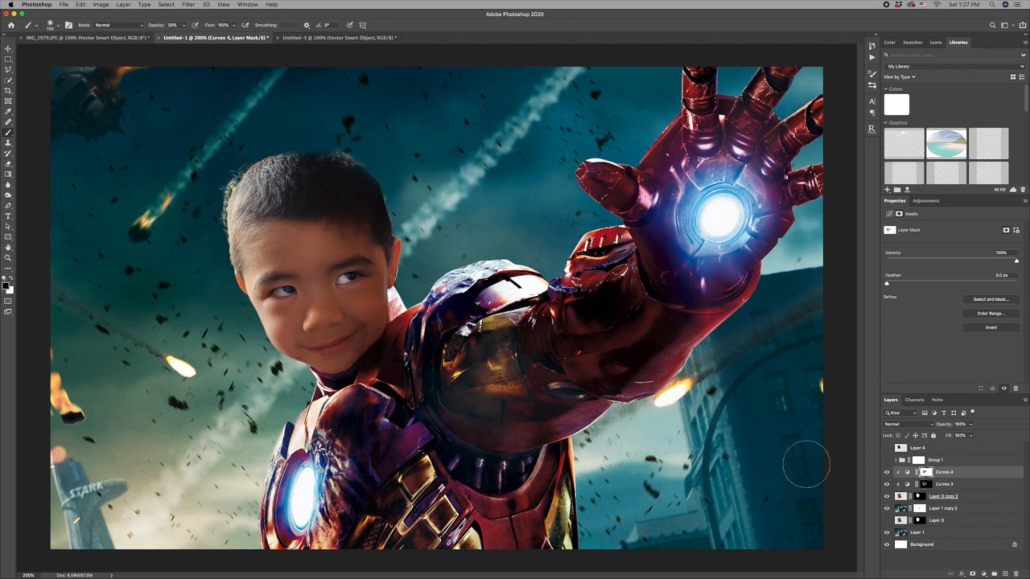
Compare the face with and without the darkening Curves adjustment
click(888, 473)
click(888, 473)
click(888, 473)
click(888, 473)
Clone nearby sky on Layer 1 copy 2 over the stray hairs along the back edge of the head with a smaller brush
click(920, 496)
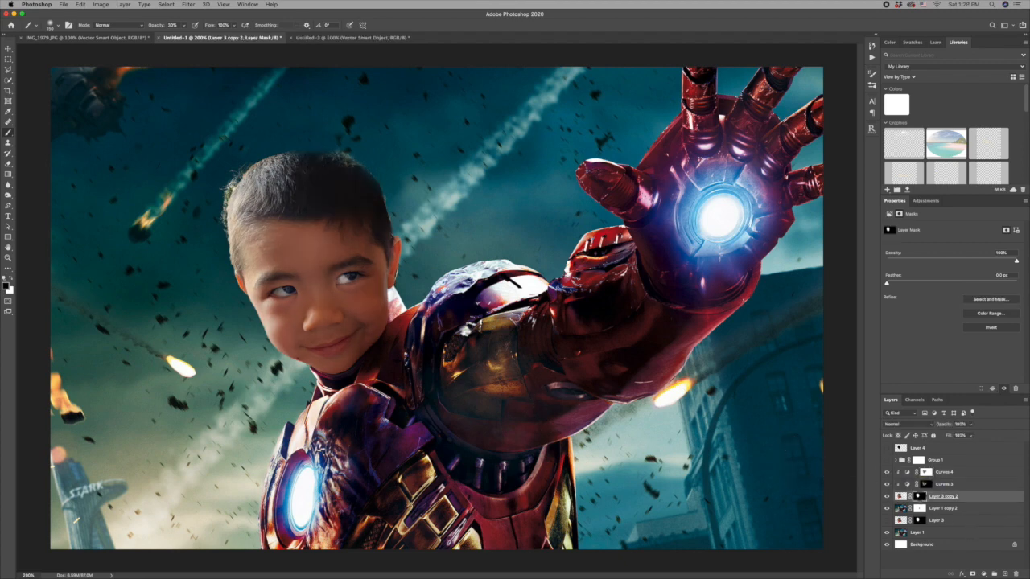
click(902, 510)
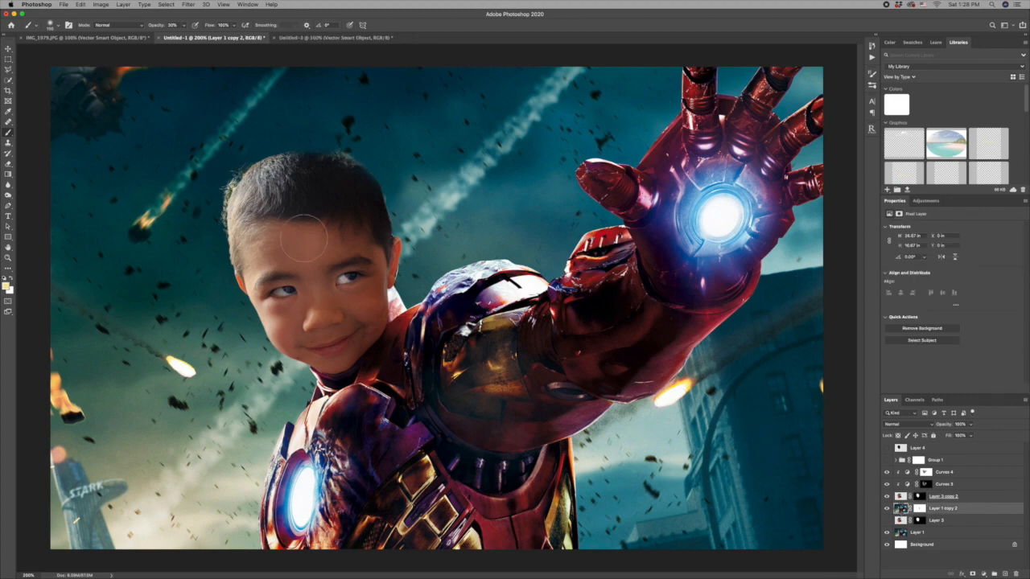
key(s)
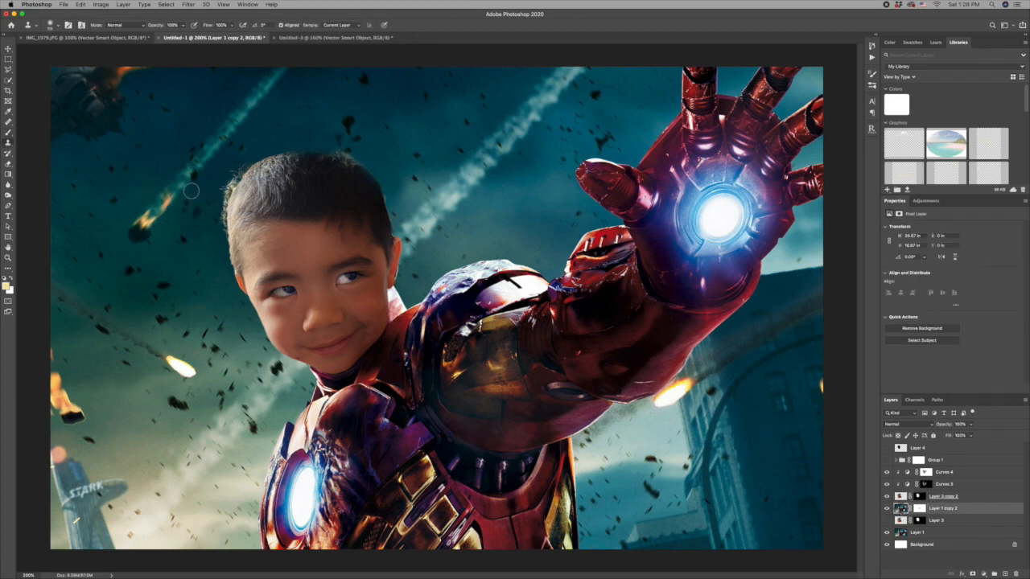
alt+click(207, 193)
key(bracketleft)
drag(221, 235, 238, 173)
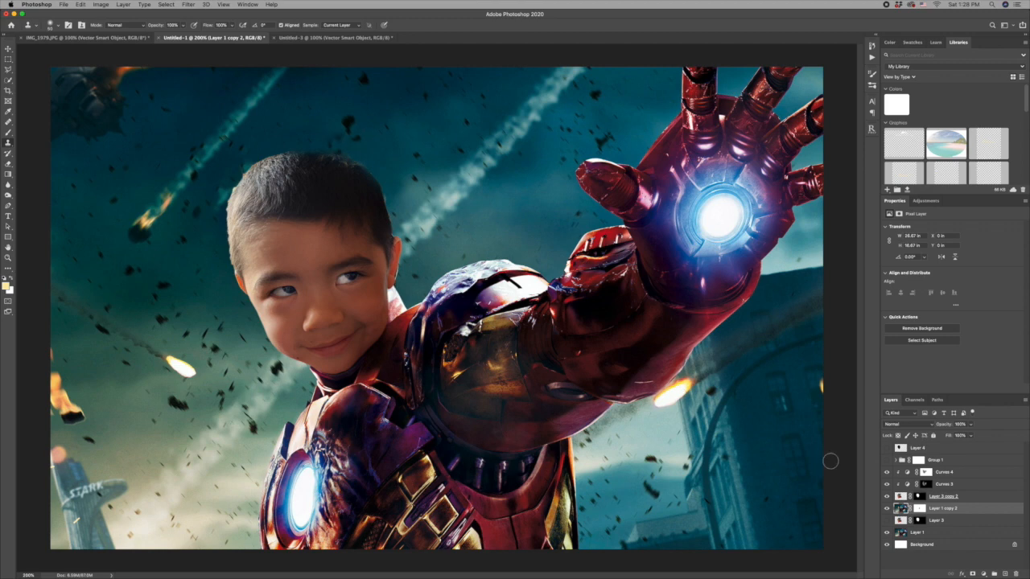
Add a Selective Color adjustment layer directly above the Curves 4 layer
click(925, 472)
key(b)
click(956, 479)
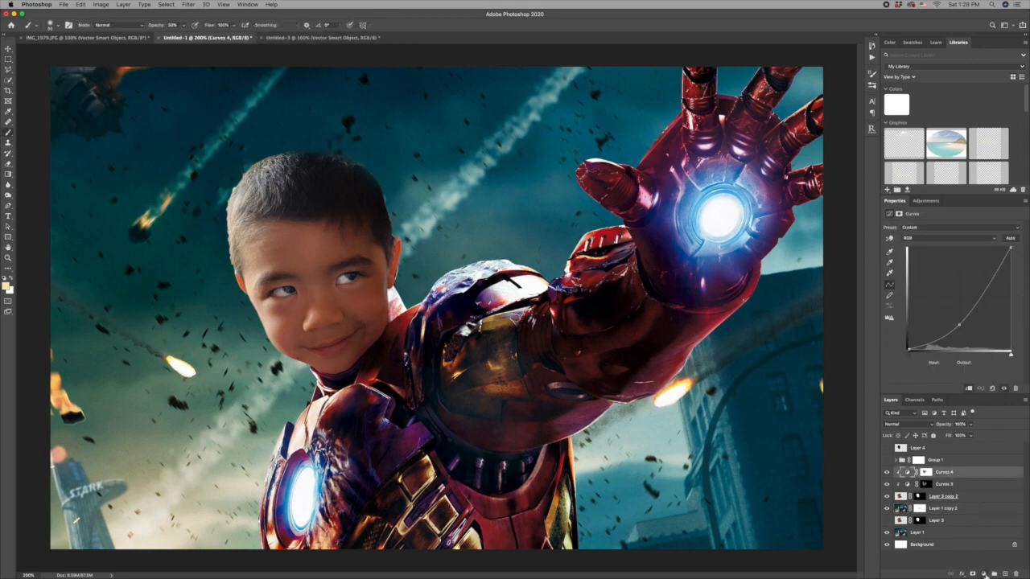
click(983, 574)
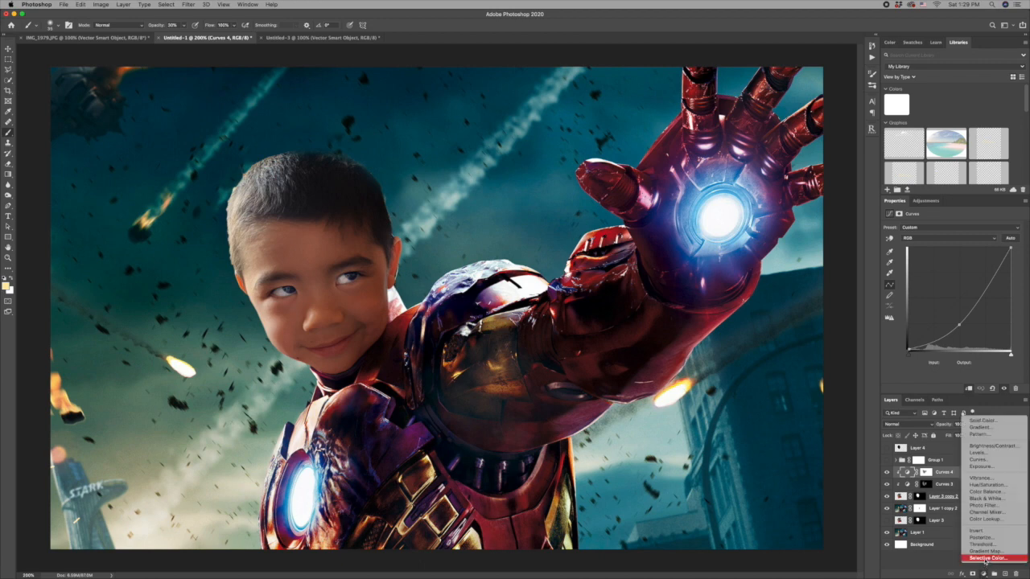
click(985, 558)
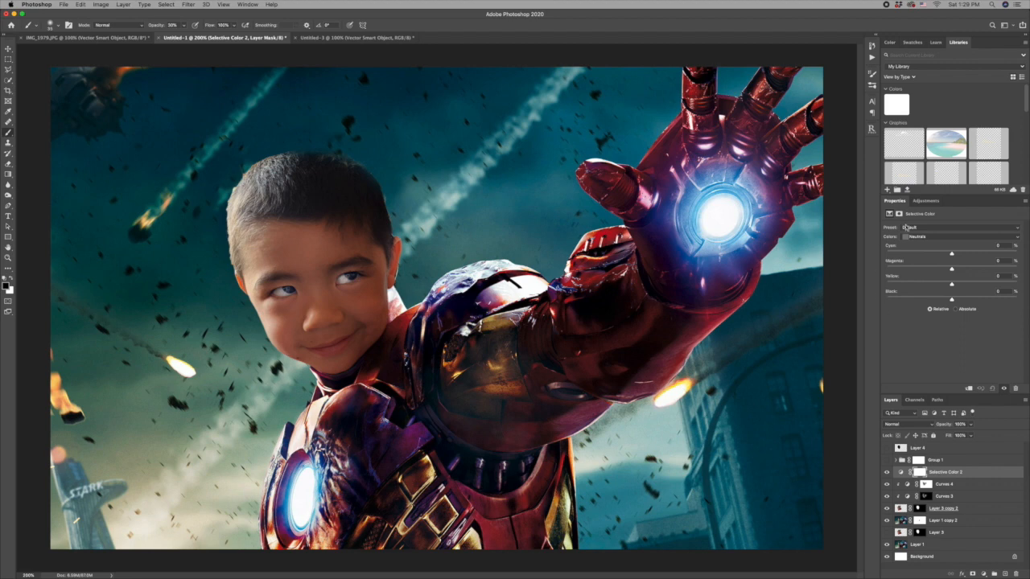
Adjust the Neutrals to cyan +10 and magenta -7, raise yellow slightly, clip the adjustment to the head and compare the effect
click(929, 239)
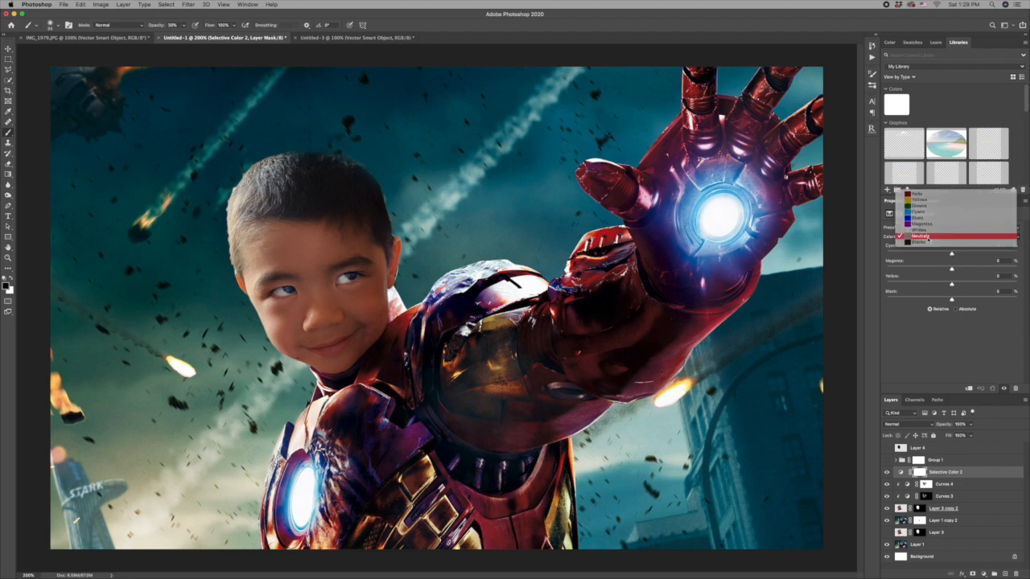
click(929, 237)
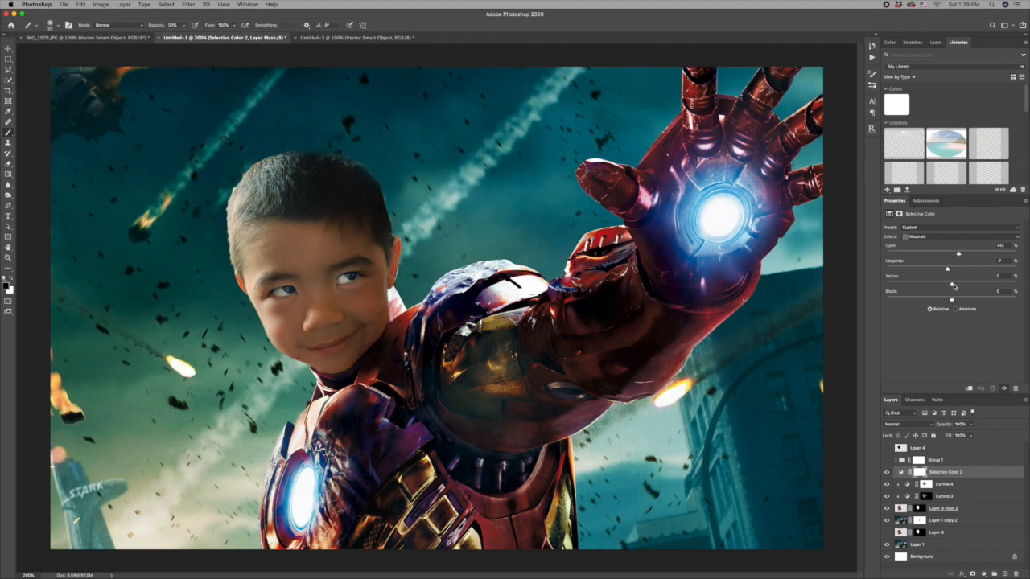
drag(953, 287, 957, 287)
click(968, 391)
click(1003, 389)
click(1003, 389)
Copy the color-corrected head to a new layer using the head layer's mask as the selection, and hide the original head layer
click(927, 472)
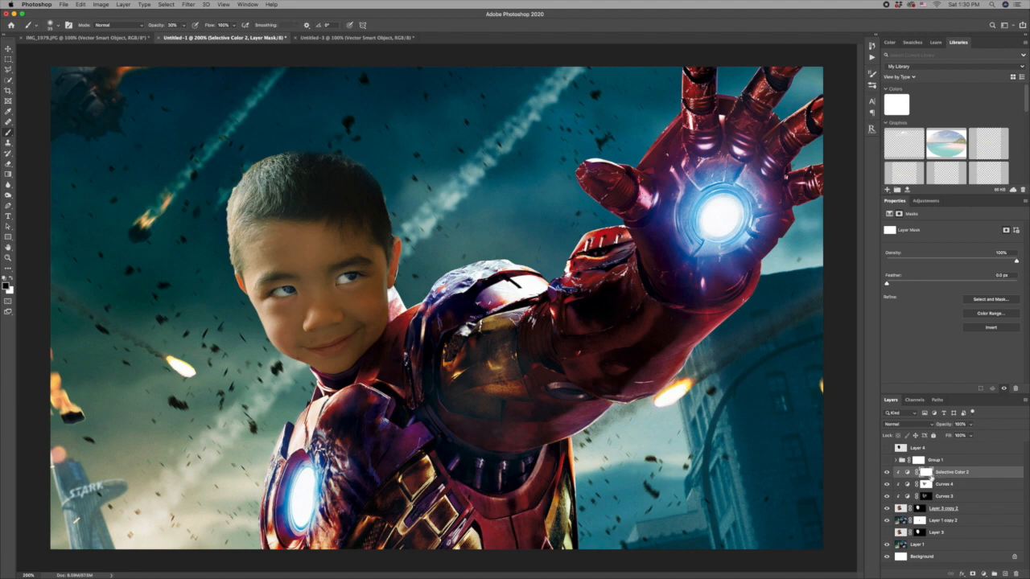
super+click(920, 510)
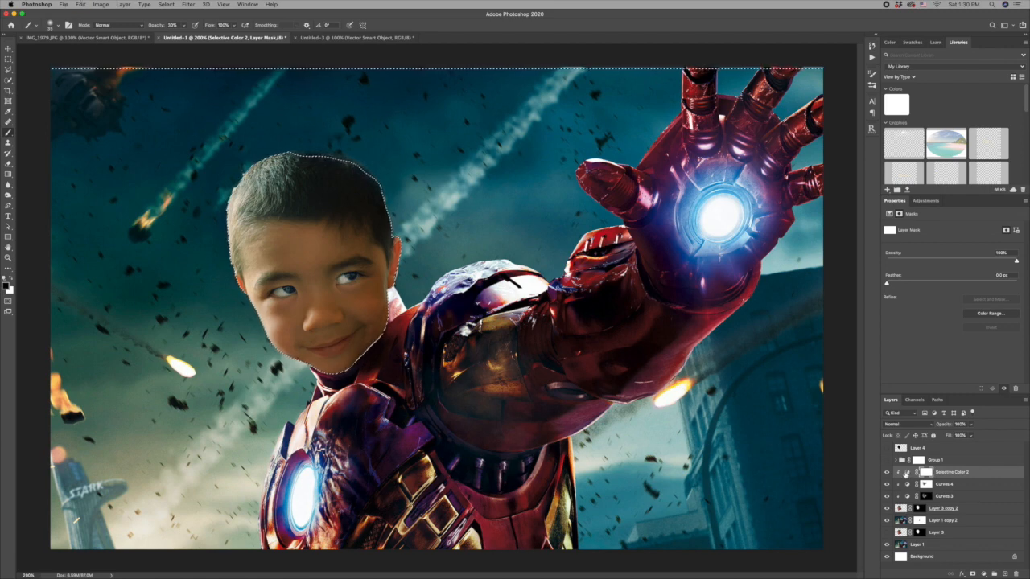
key(super+v)
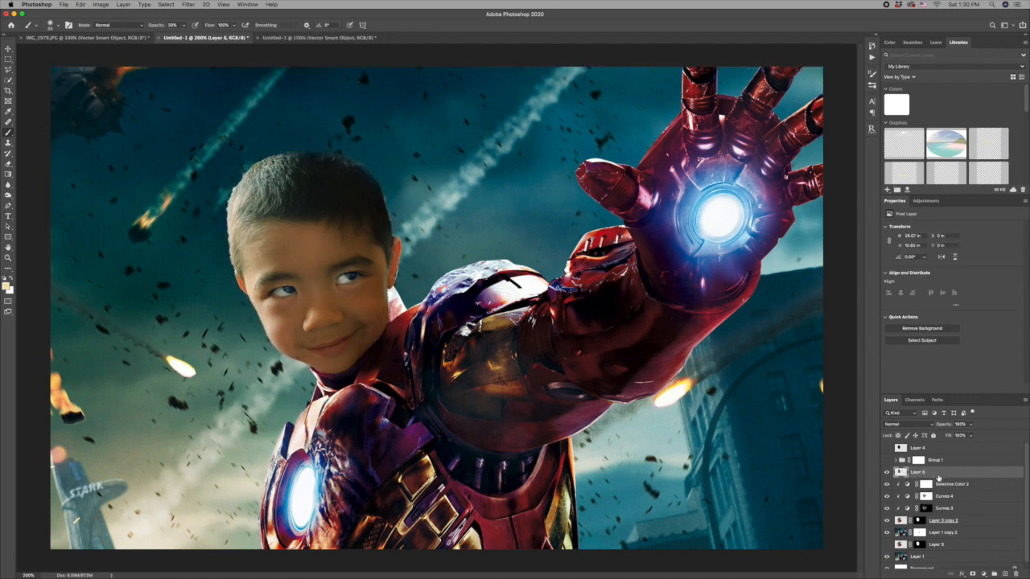
click(887, 521)
Sharpen the merged head layer with Unsharp Mask at amount 77%, radius 8.1 pixels and threshold 0
click(188, 5)
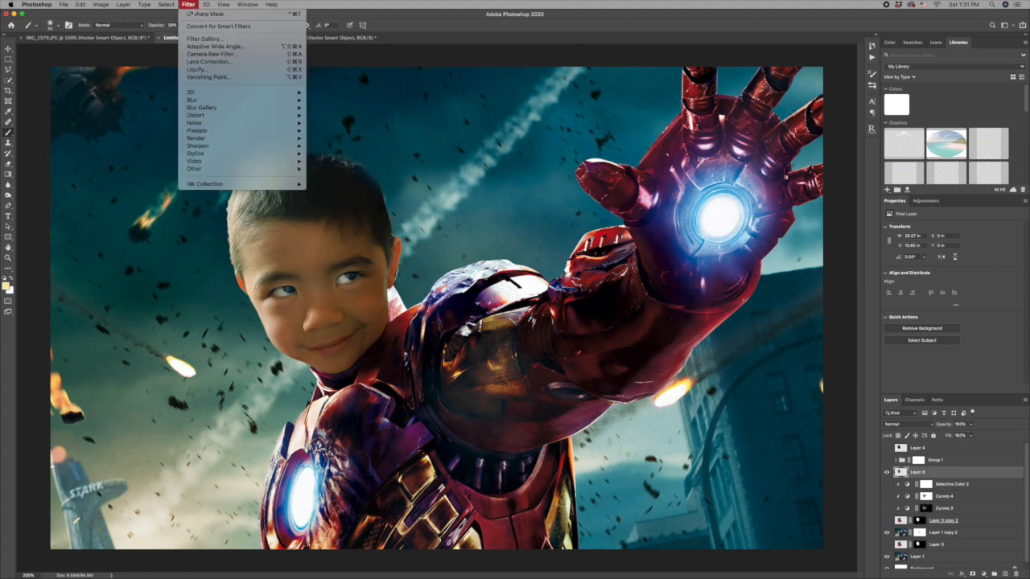
mouse_move(241, 145)
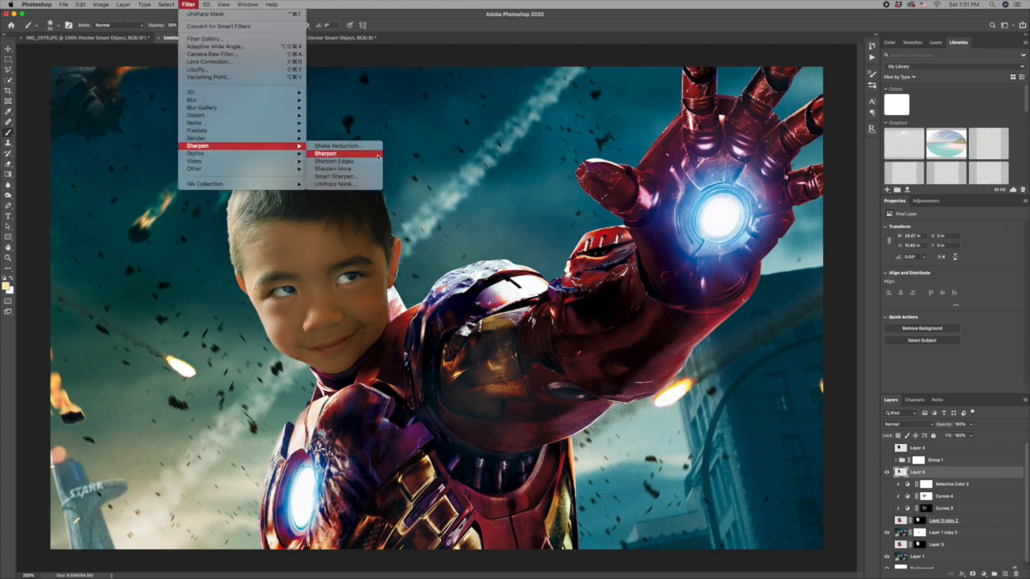
click(359, 185)
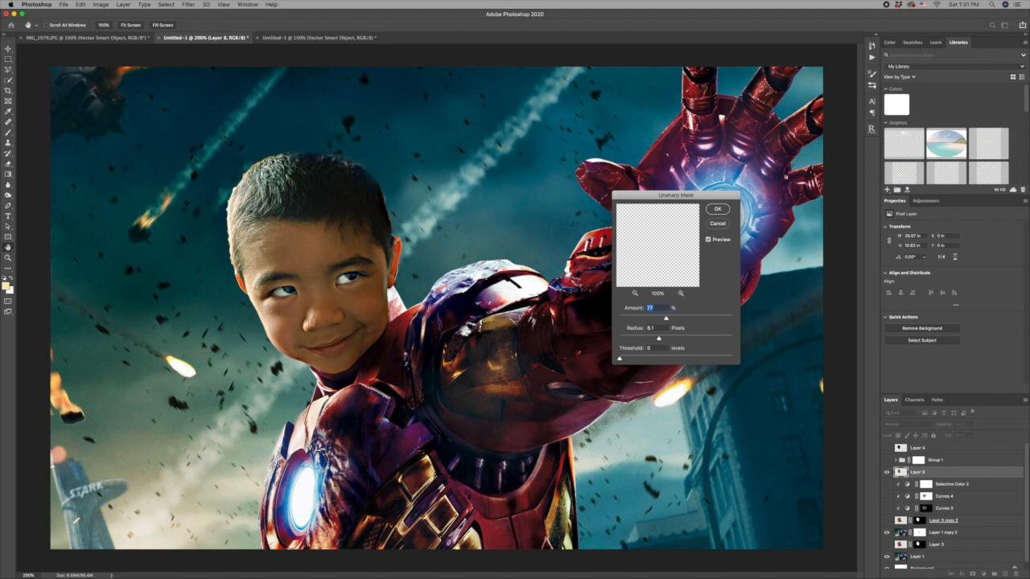
click(719, 210)
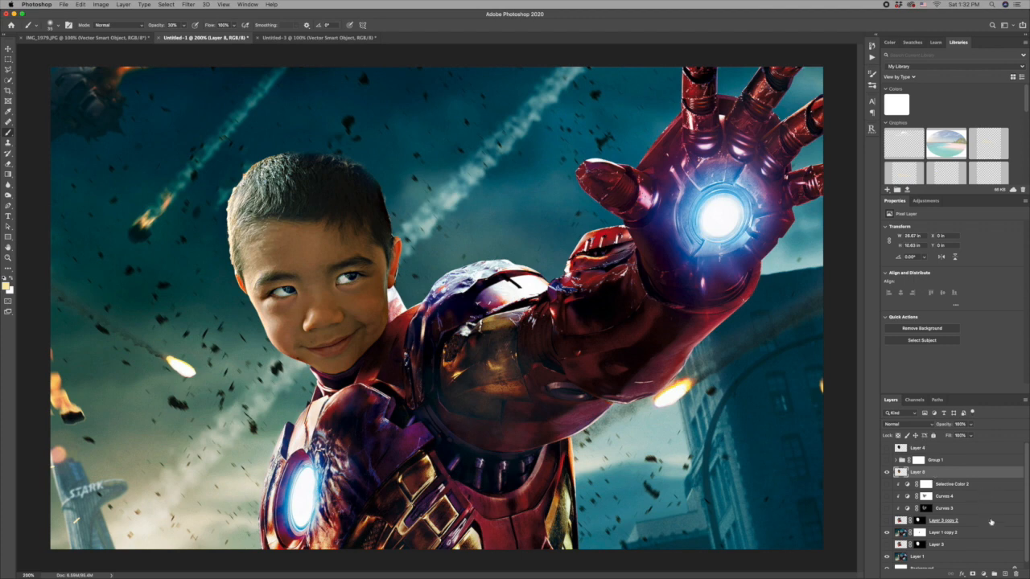
Add a Photo Filter adjustment clipped to the sharpened head, using Cooling Filter (80) at about 16% density
click(983, 574)
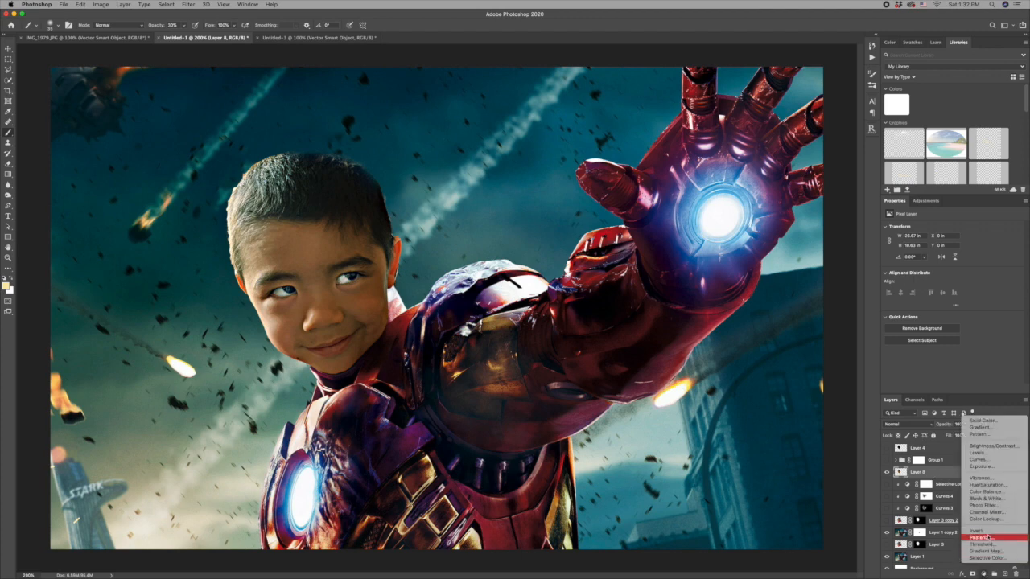
click(989, 511)
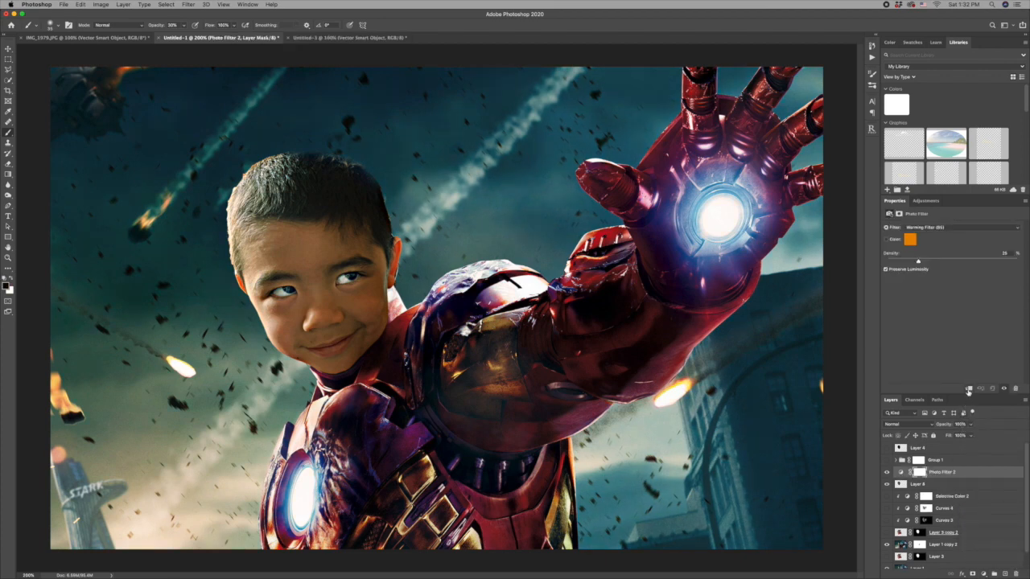
click(937, 229)
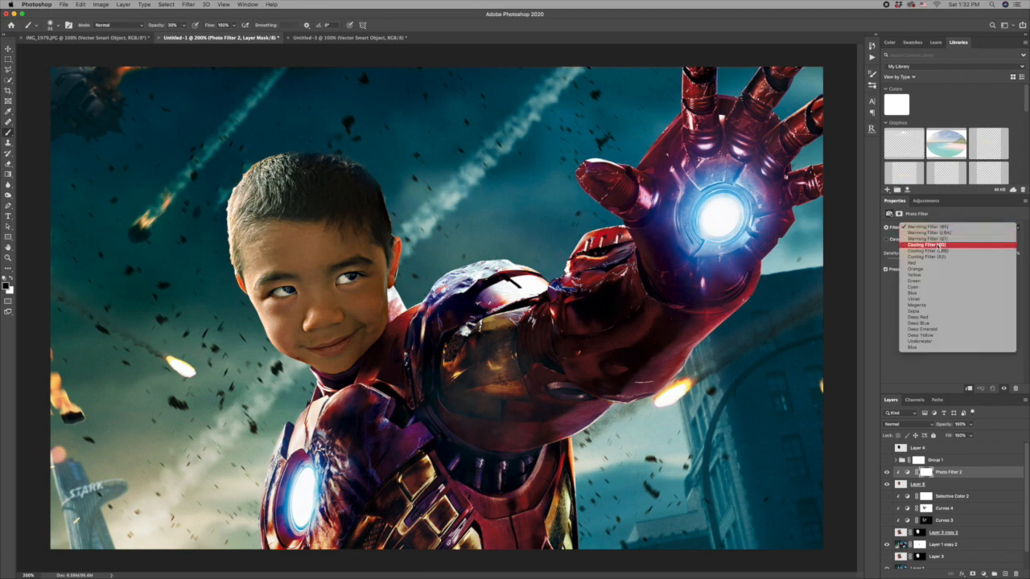
click(936, 244)
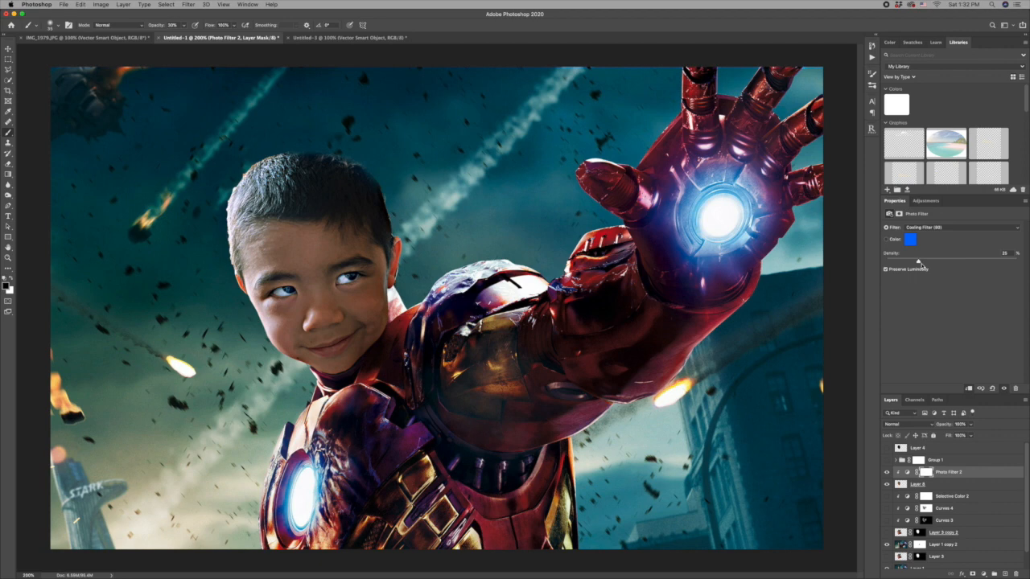
drag(917, 260, 908, 263)
Compare the head with and without the cooling Photo Filter
click(1004, 389)
click(1004, 390)
click(1004, 390)
click(1003, 389)
click(1003, 390)
click(1003, 389)
Add a Brightness/Contrast adjustment clipped to the head with brightness 45 and contrast 45, and compare the effect
click(948, 477)
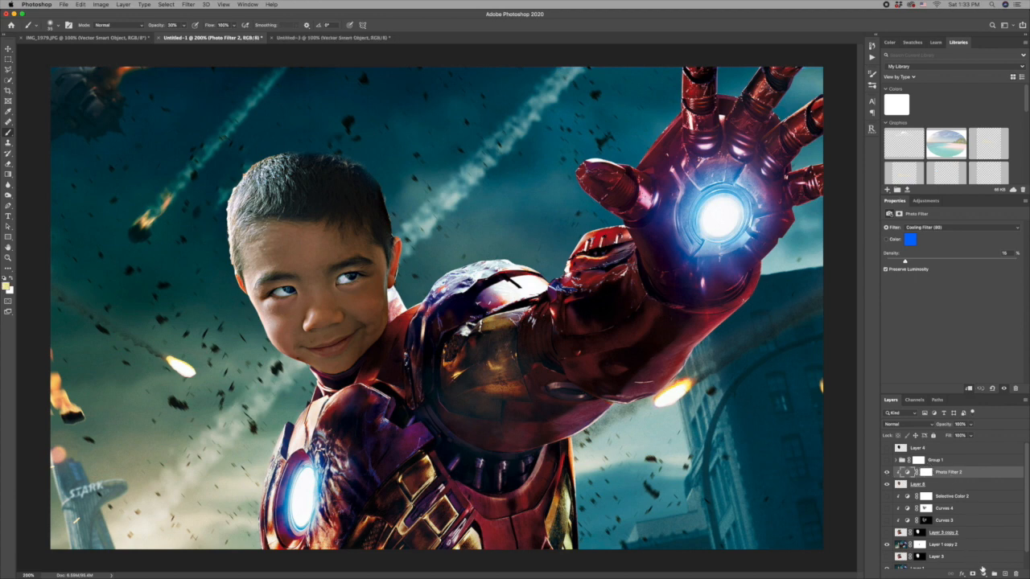
click(984, 574)
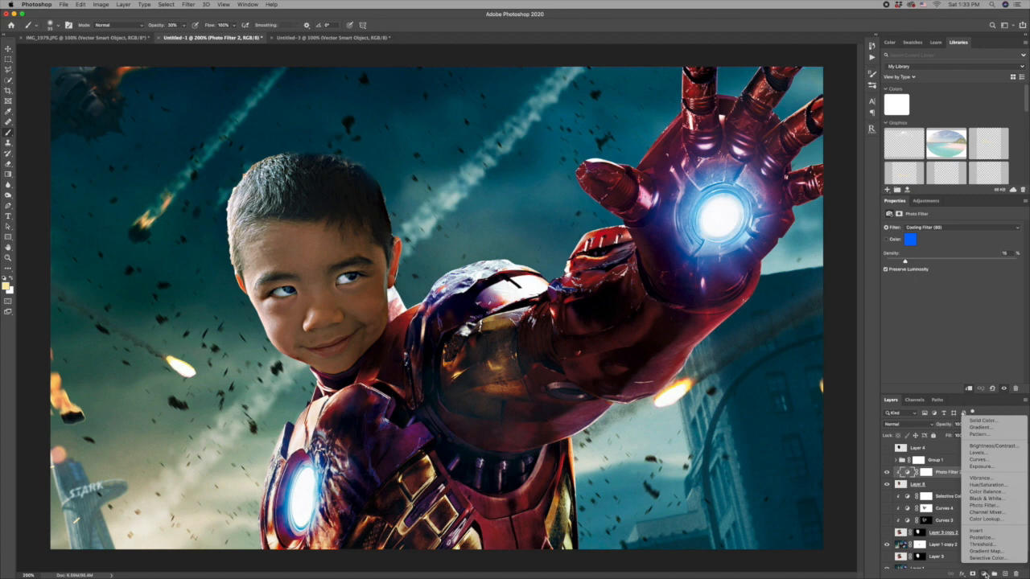
click(991, 447)
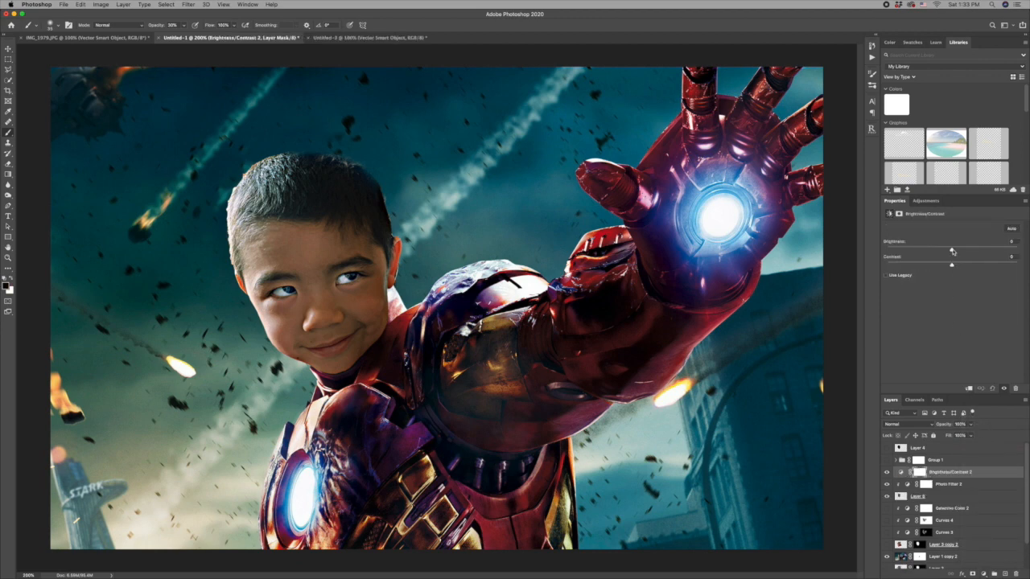
drag(953, 251, 972, 251)
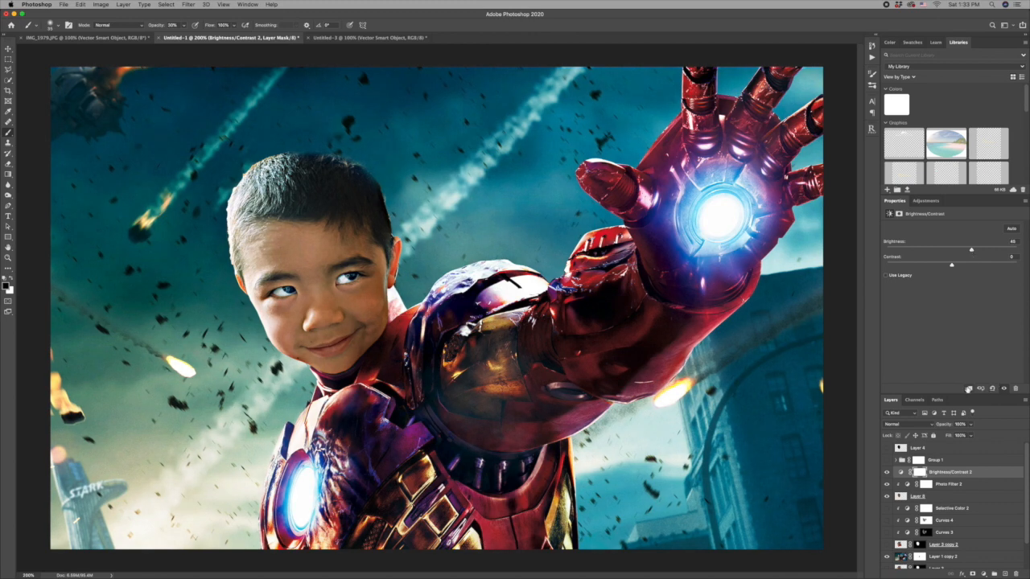
click(969, 389)
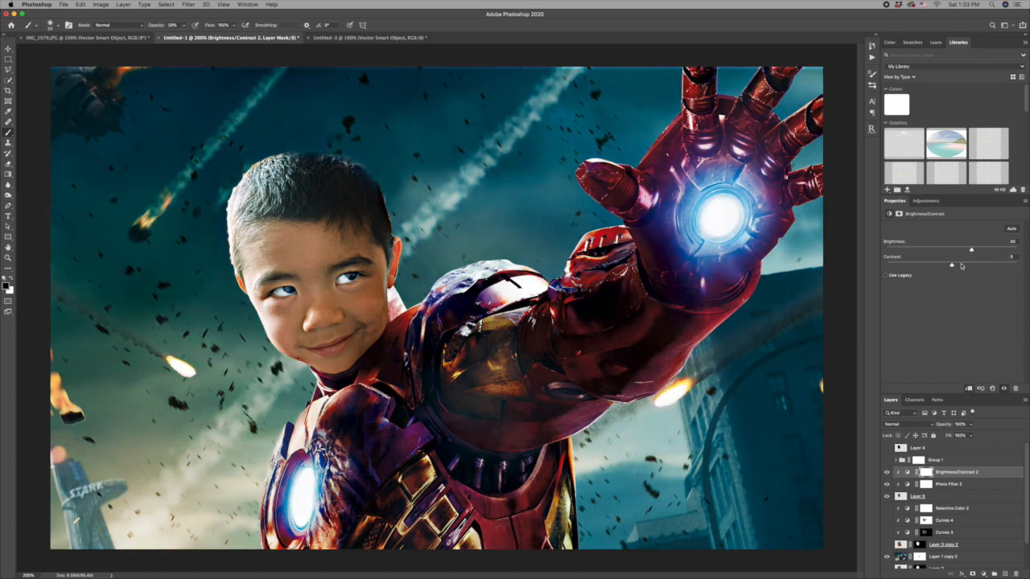
drag(971, 265, 981, 265)
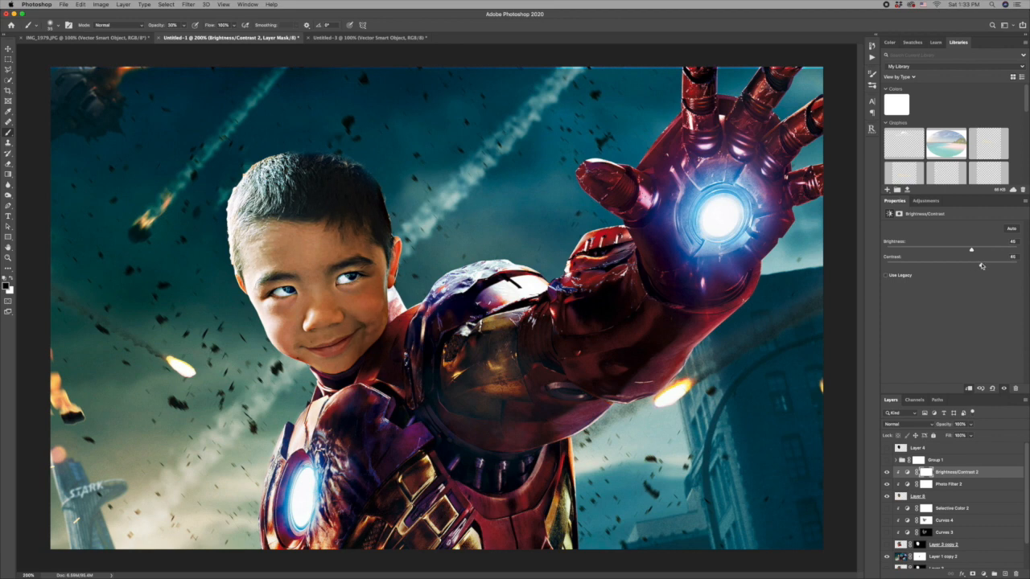
click(1003, 390)
click(1003, 389)
Create a new Soft Light layer above the head adjustments and mask it to the head's outline
click(1005, 573)
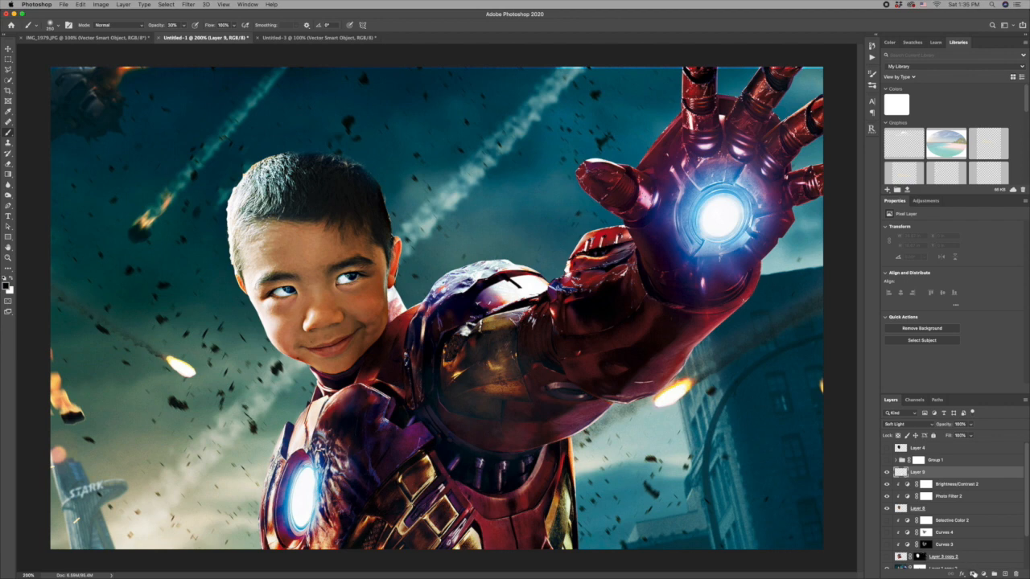
super+click(919, 556)
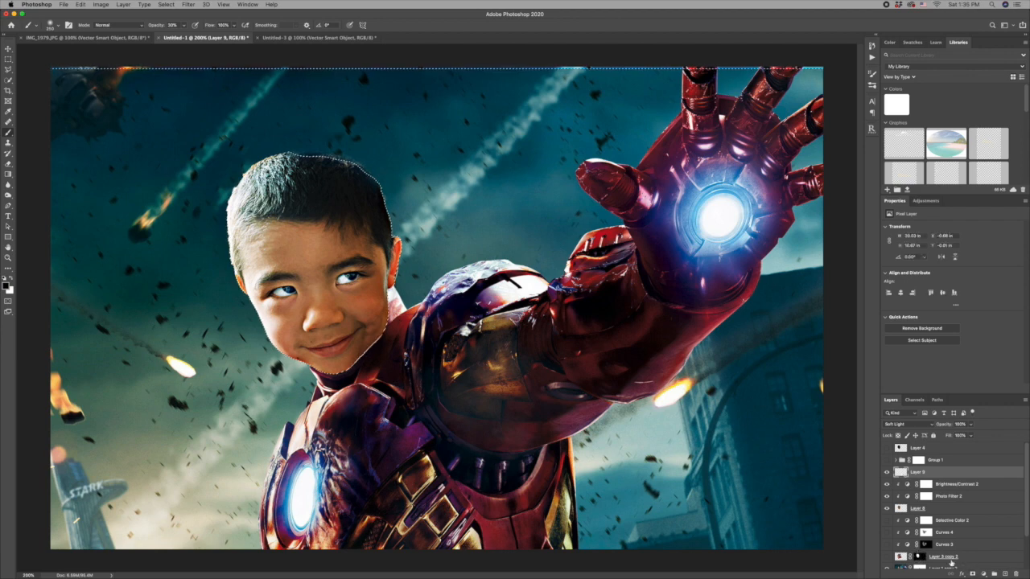
click(973, 573)
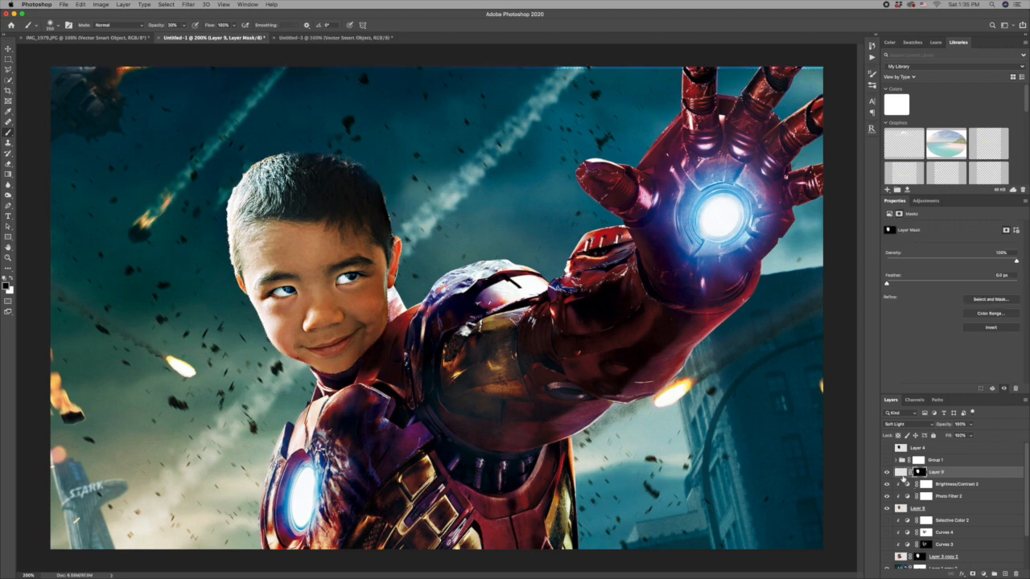
click(899, 426)
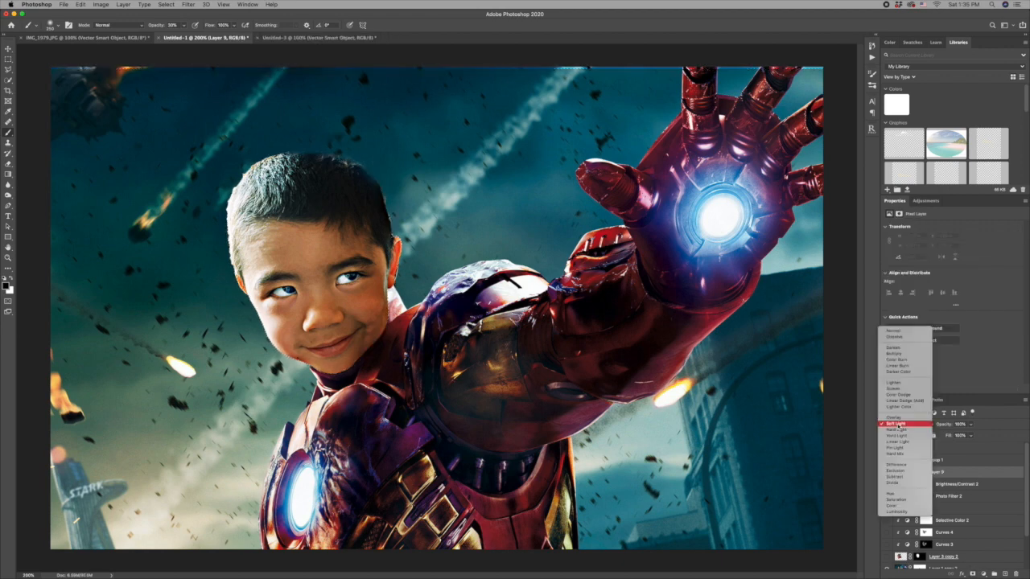
click(899, 424)
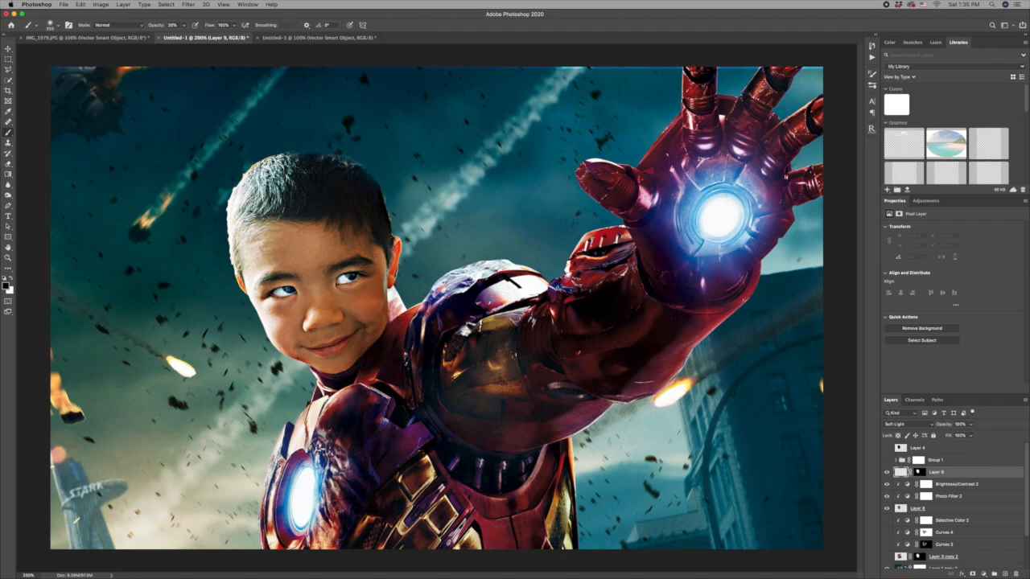
Set the foreground color to a pale warm yellow with hue 42, saturation 32% and brightness 99%
click(6, 285)
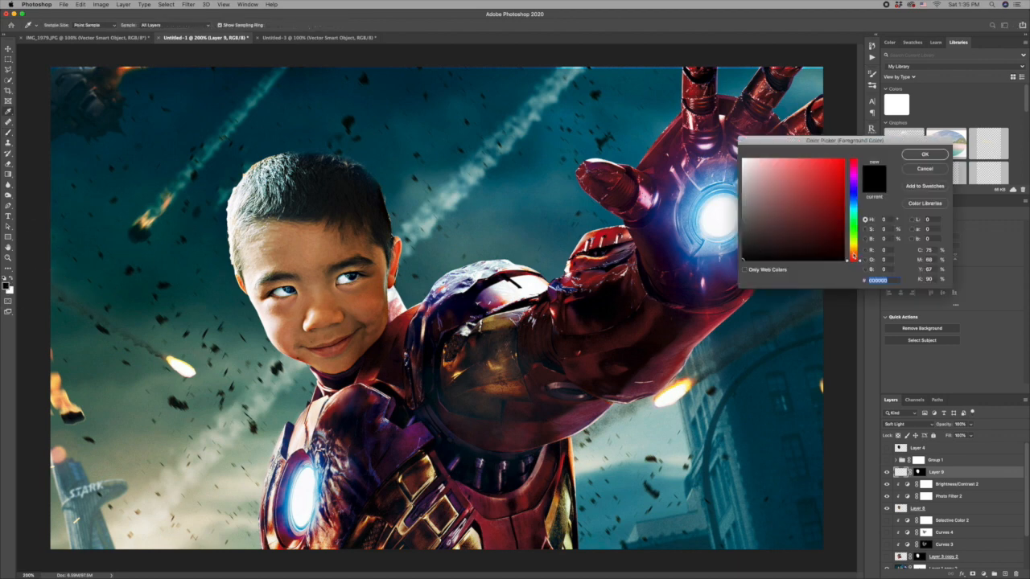
drag(853, 259, 857, 249)
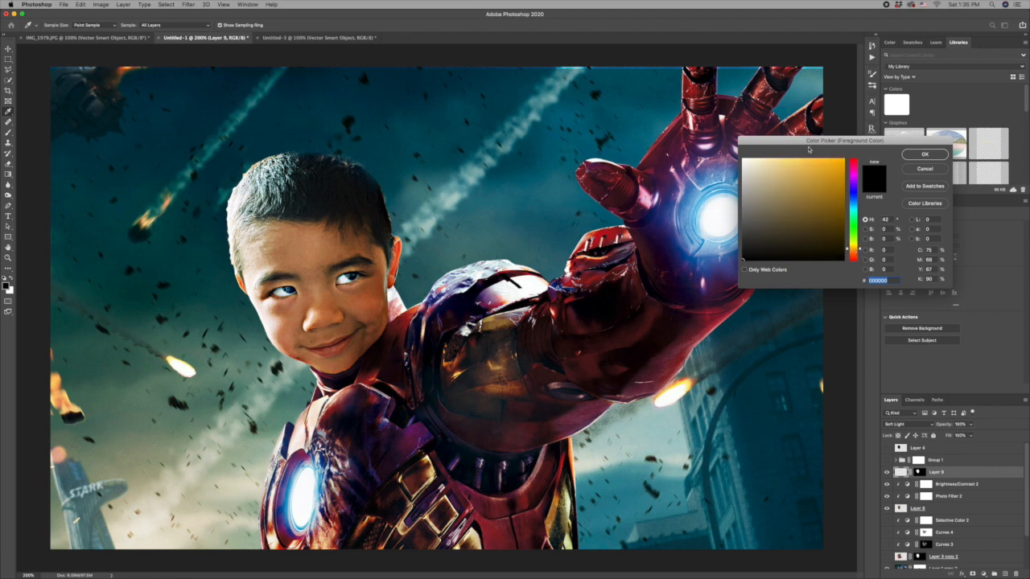
click(774, 159)
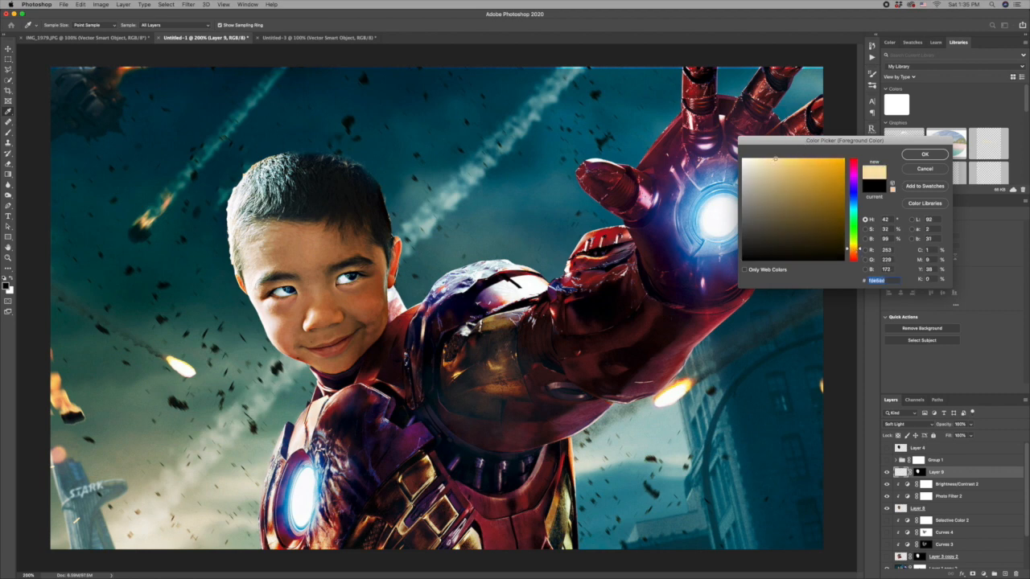
click(924, 154)
Paint a warm glow at 30% opacity along the left side of the hair and forehead on the Soft Light layer, and compare it
key(b)
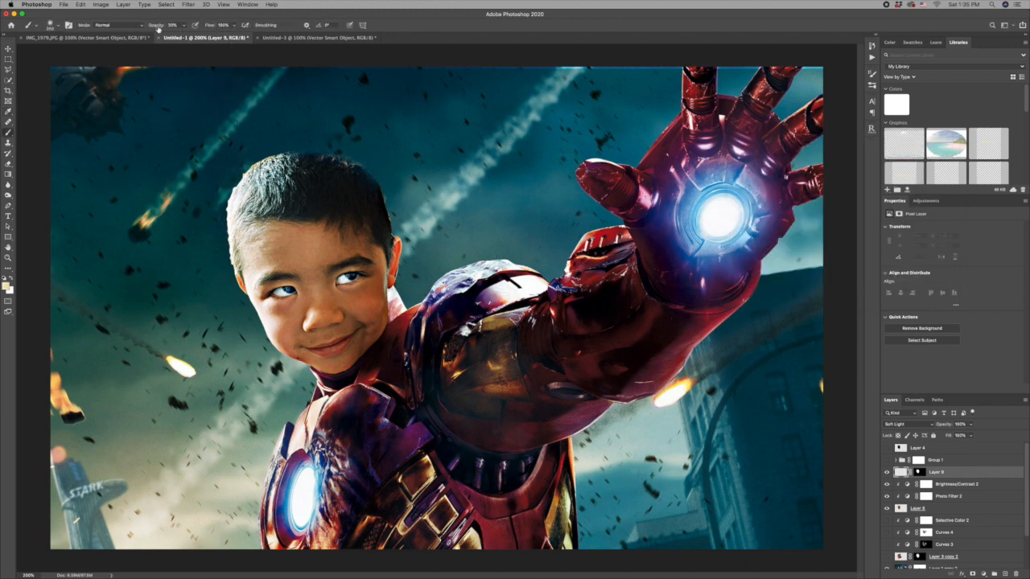
mouse_move(237, 187)
mouse_down()
mouse_move(220, 217)
mouse_move(233, 251)
mouse_up()
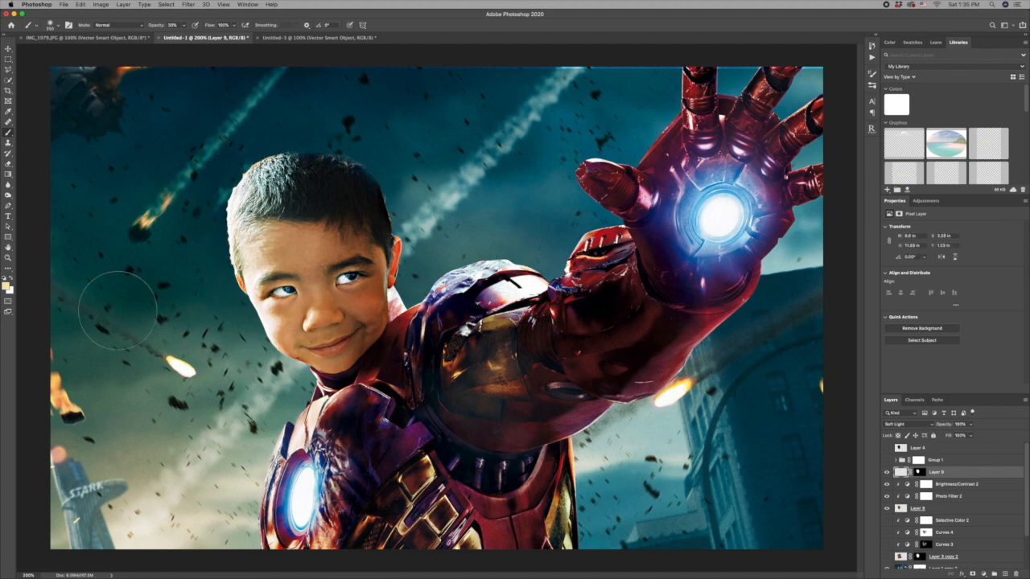
key(super+backslash)
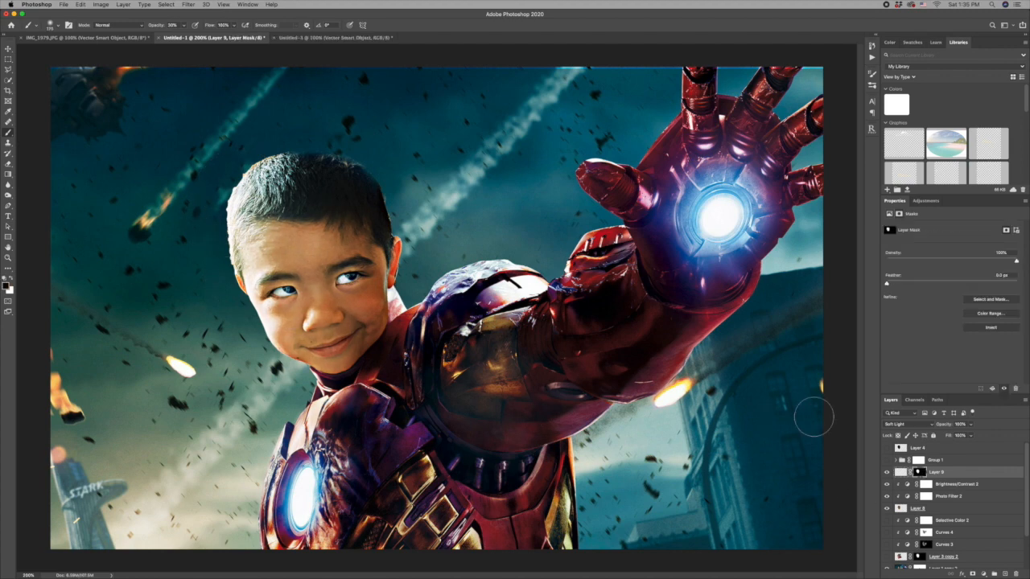
click(887, 475)
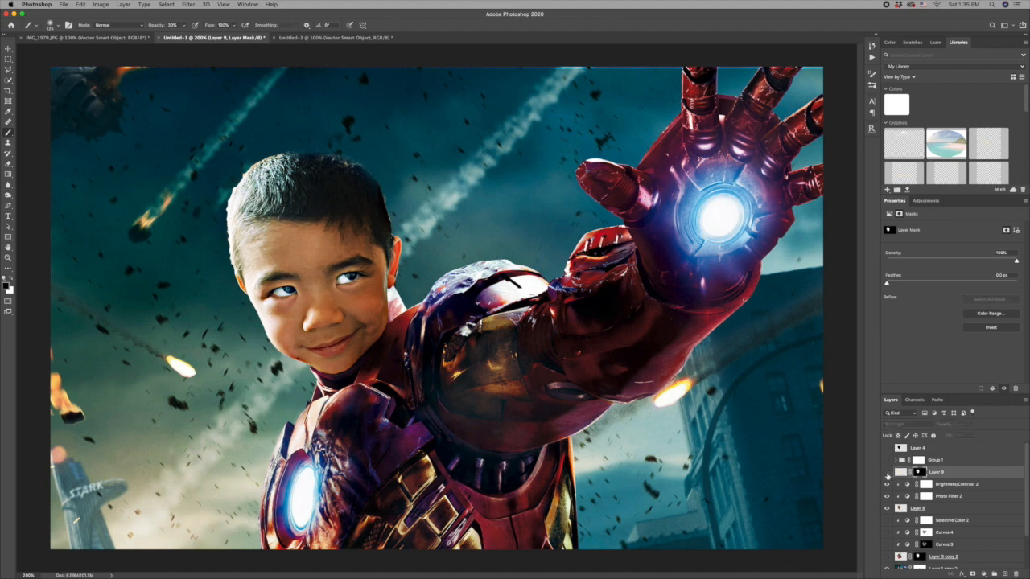
click(887, 475)
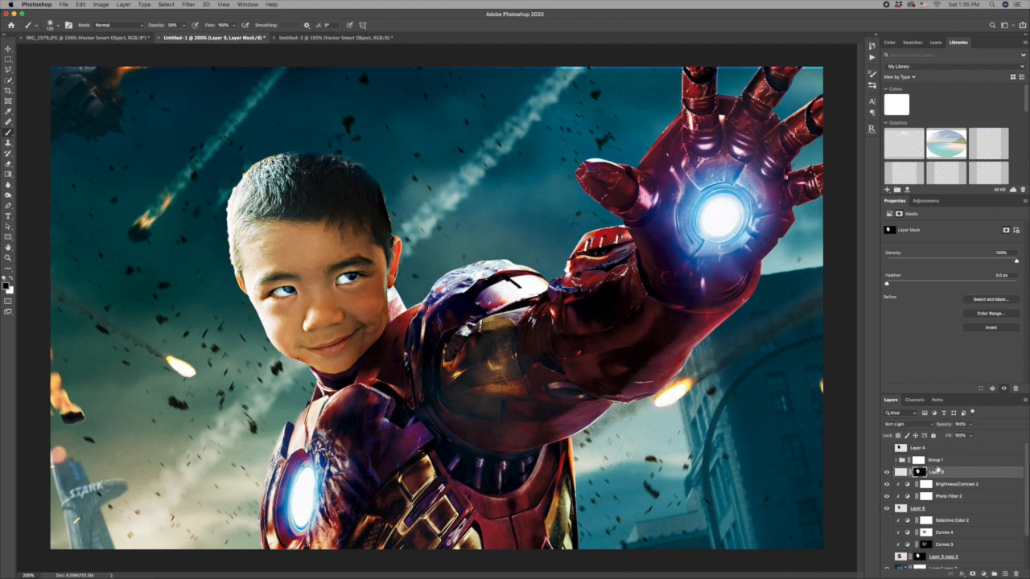
Add a second Soft Light layer masked to the head's outline above the glow layer, and paint black shading over the face at 30% opacity
click(1004, 574)
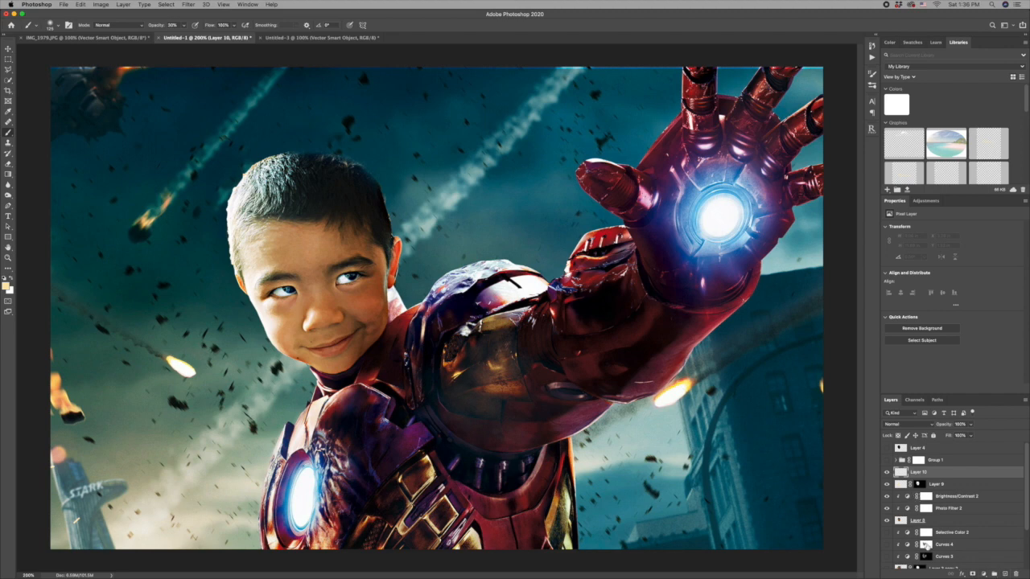
scroll(927, 545, down, 1)
scroll(926, 547, down, 1)
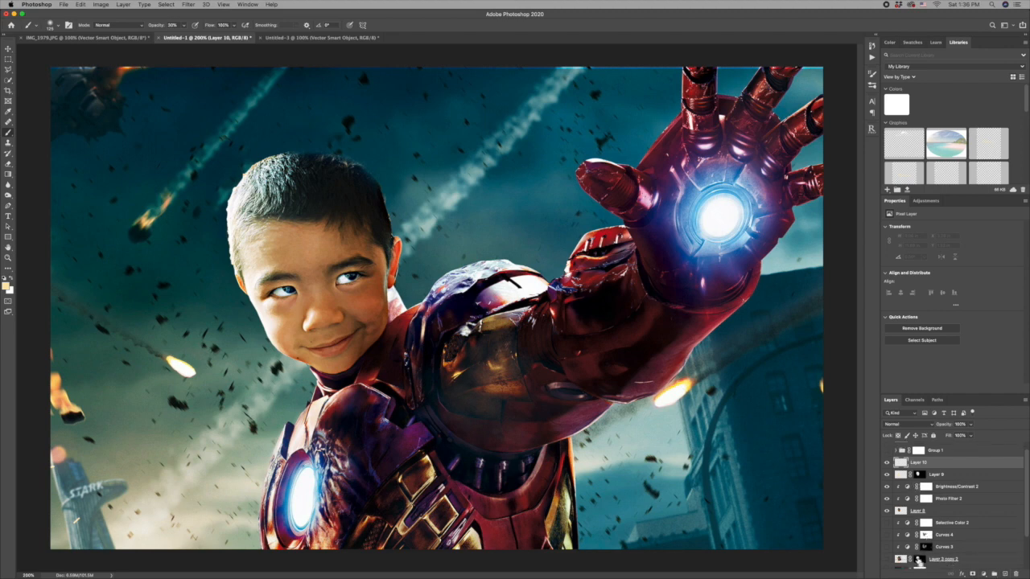
click(902, 425)
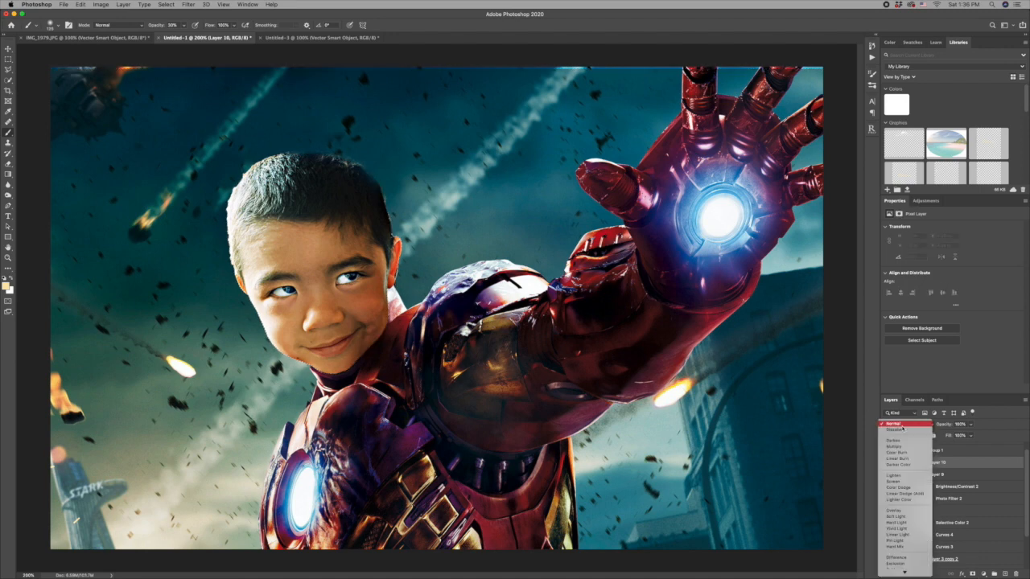
click(904, 518)
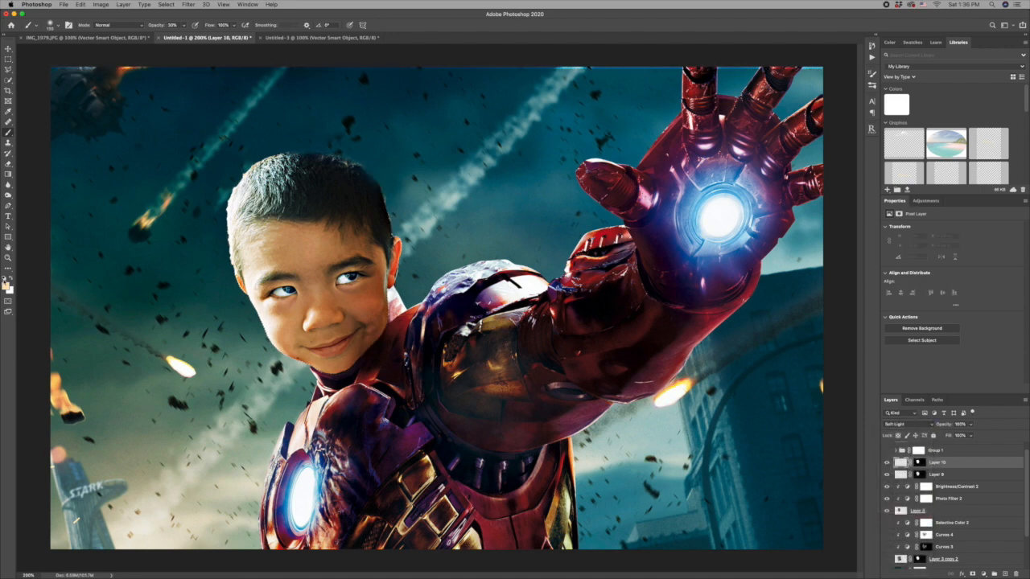
key(d)
mouse_move(293, 229)
mouse_down()
mouse_move(370, 257)
mouse_move(346, 298)
mouse_move(386, 323)
mouse_move(356, 376)
mouse_move(331, 337)
mouse_up()
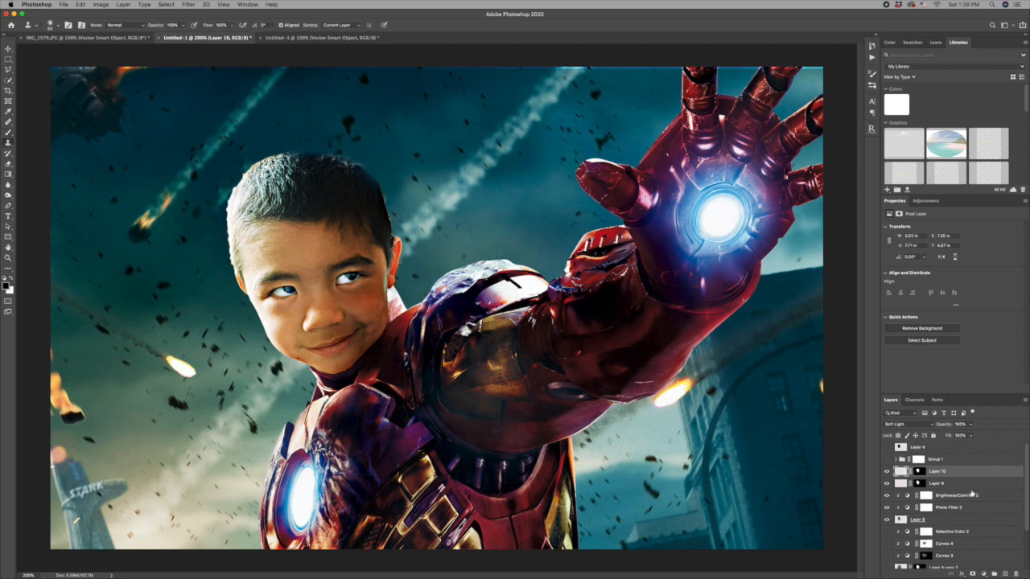
Group the layers from the new shading layer down to the copy of Layer 1, and compare the composite with the group hidden and shown
scroll(972, 493, down, 3)
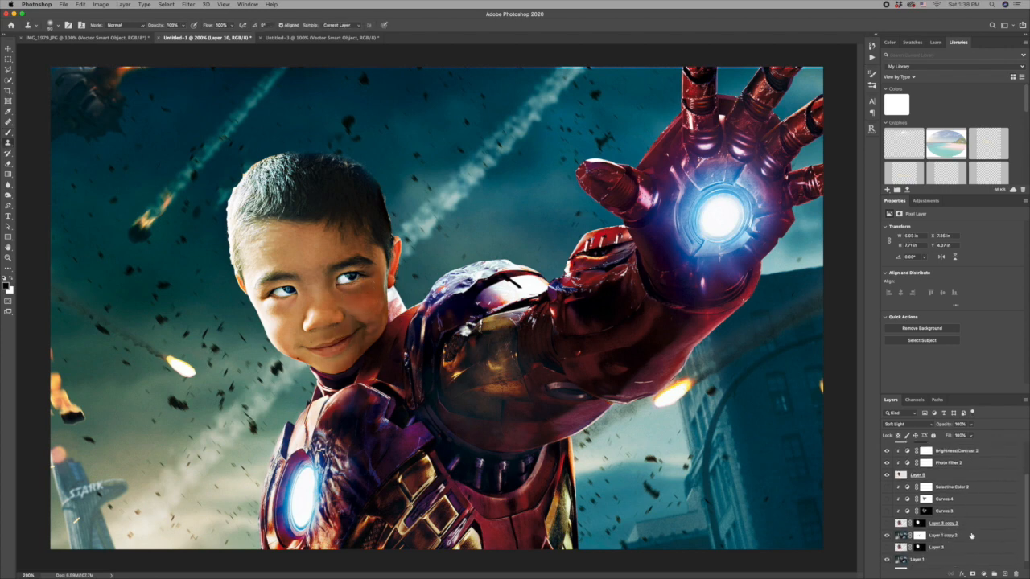
shift+click(976, 541)
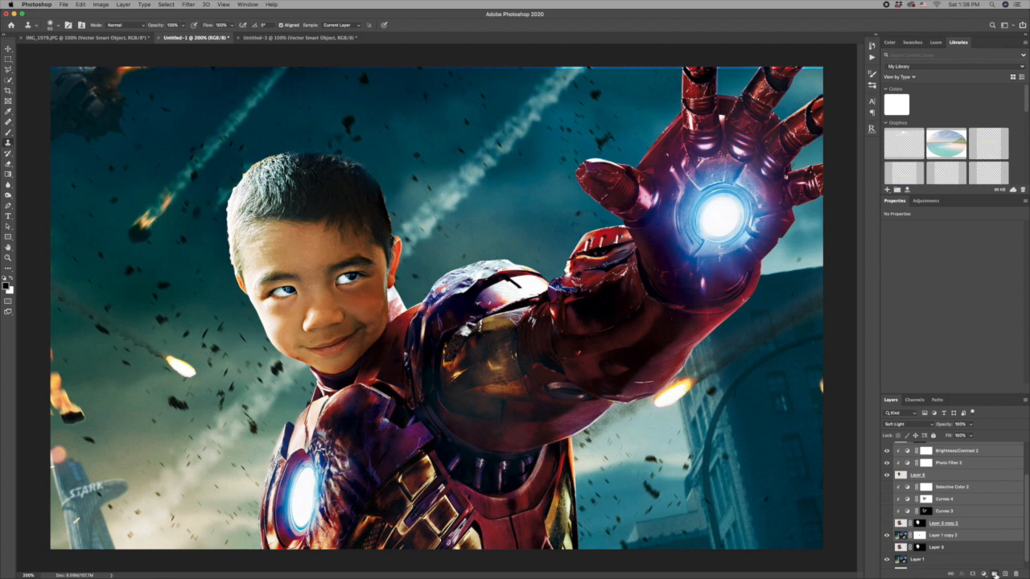
click(994, 574)
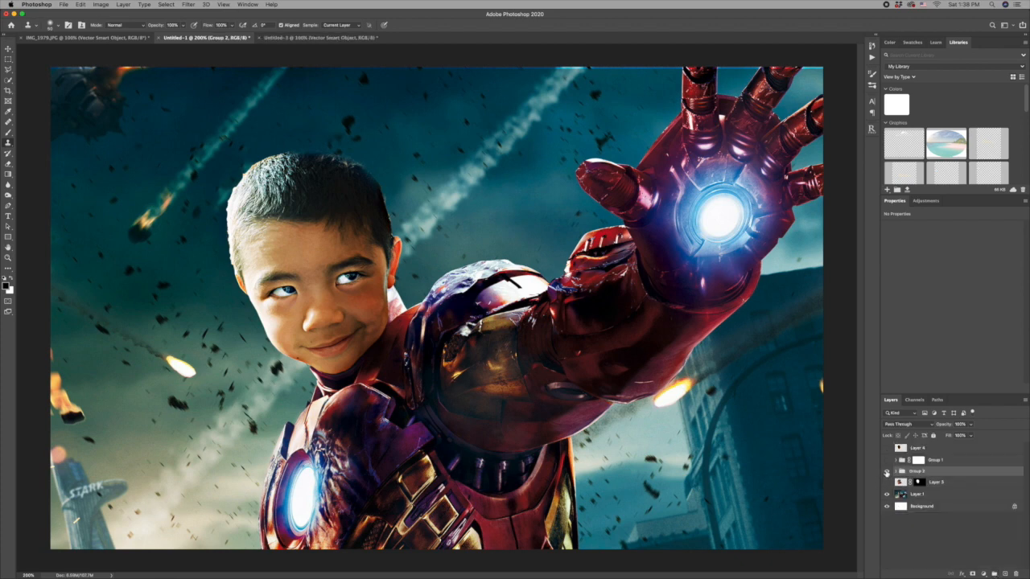
click(887, 472)
click(887, 473)
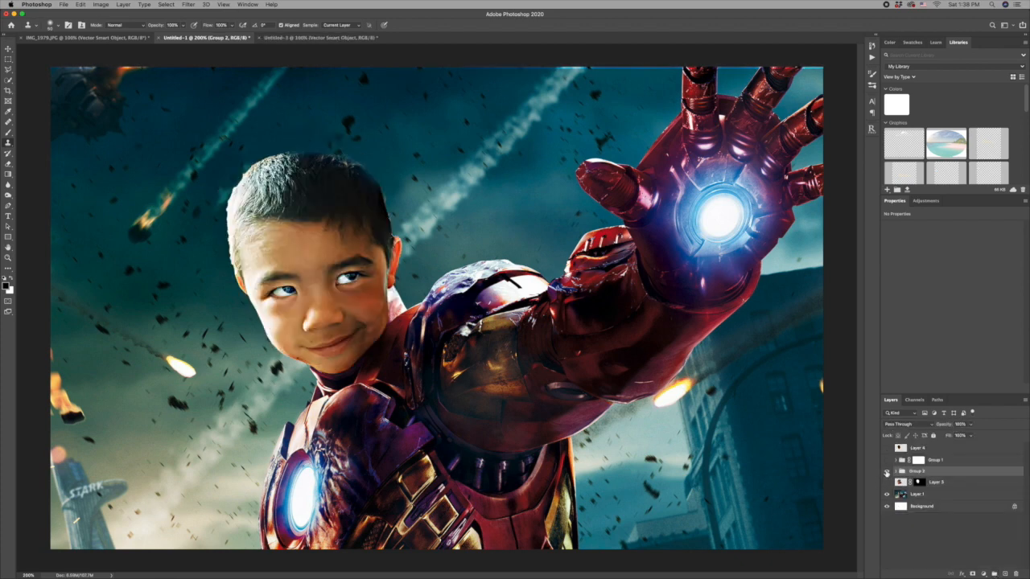